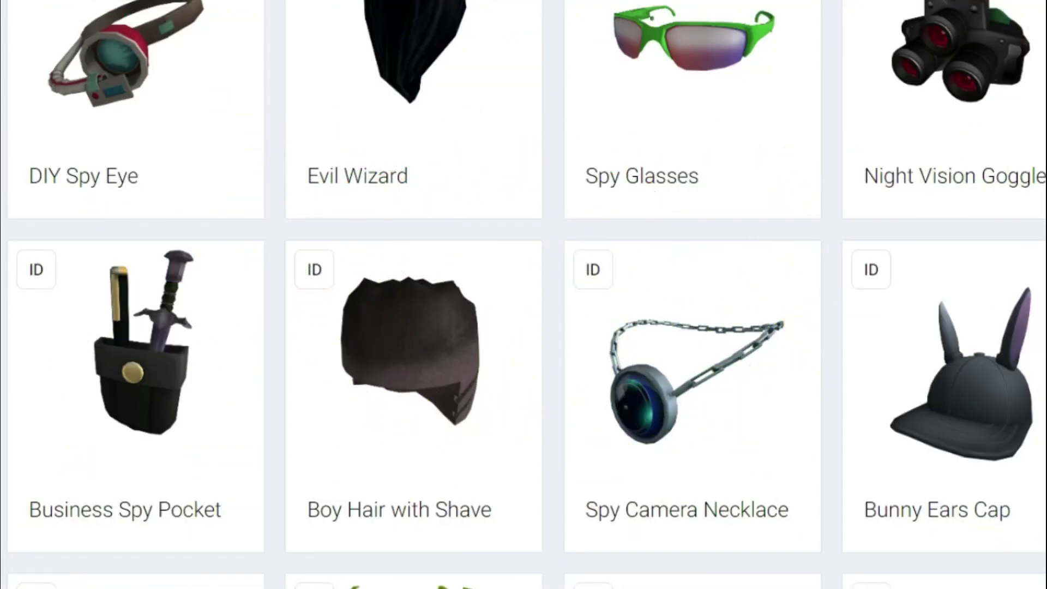
{"action": "scroll", "coordinate": [525, 294], "scroll_direction": "down", "scroll_amount": 2}
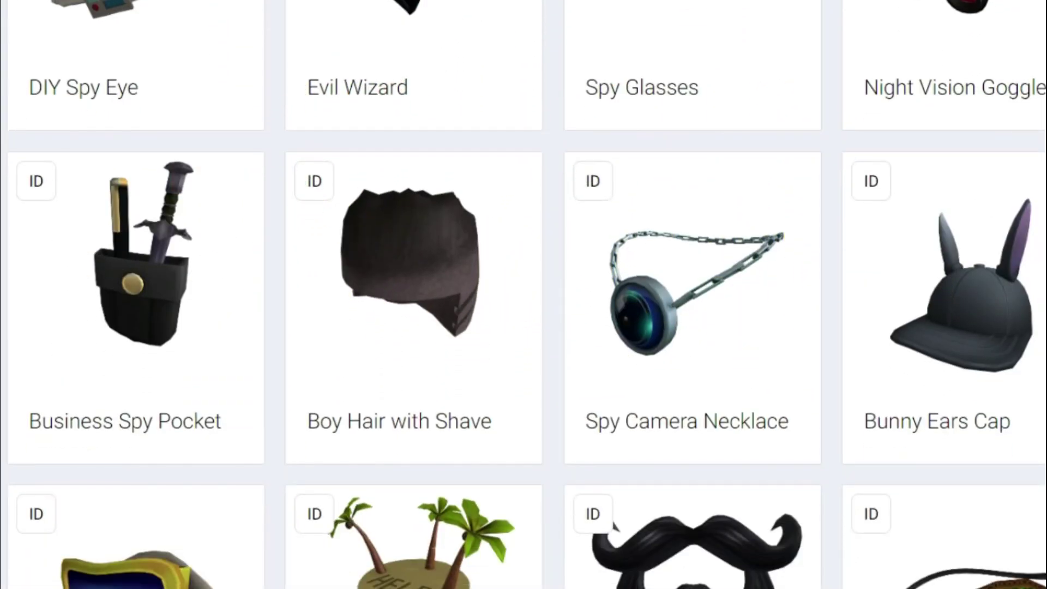
{"action": "scroll", "coordinate": [523, 294], "scroll_direction": "down", "scroll_amount": 4}
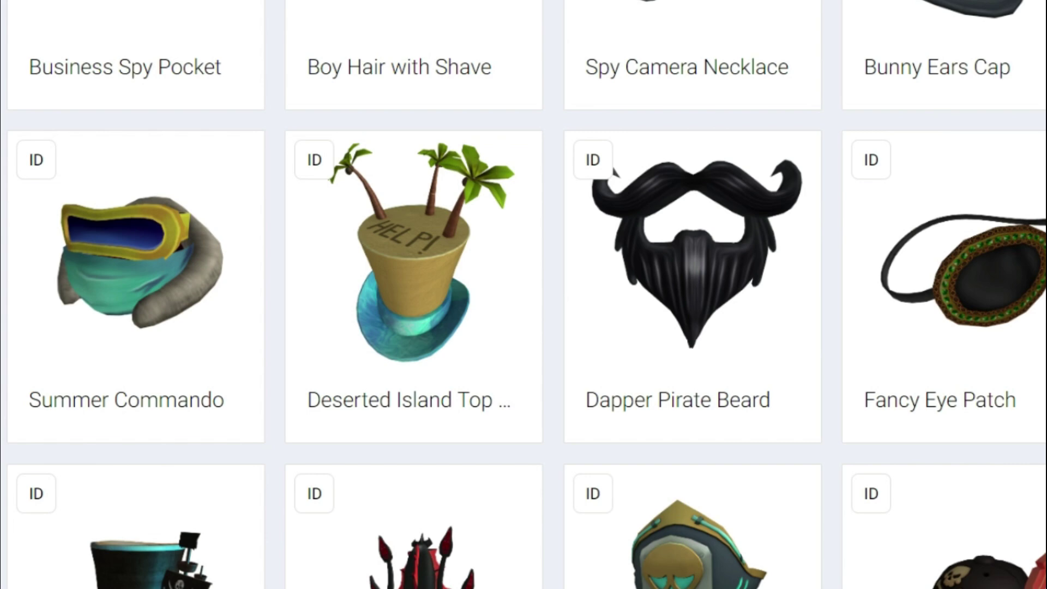
{"action": "scroll", "coordinate": [850, 364], "scroll_direction": "up", "scroll_amount": 4}
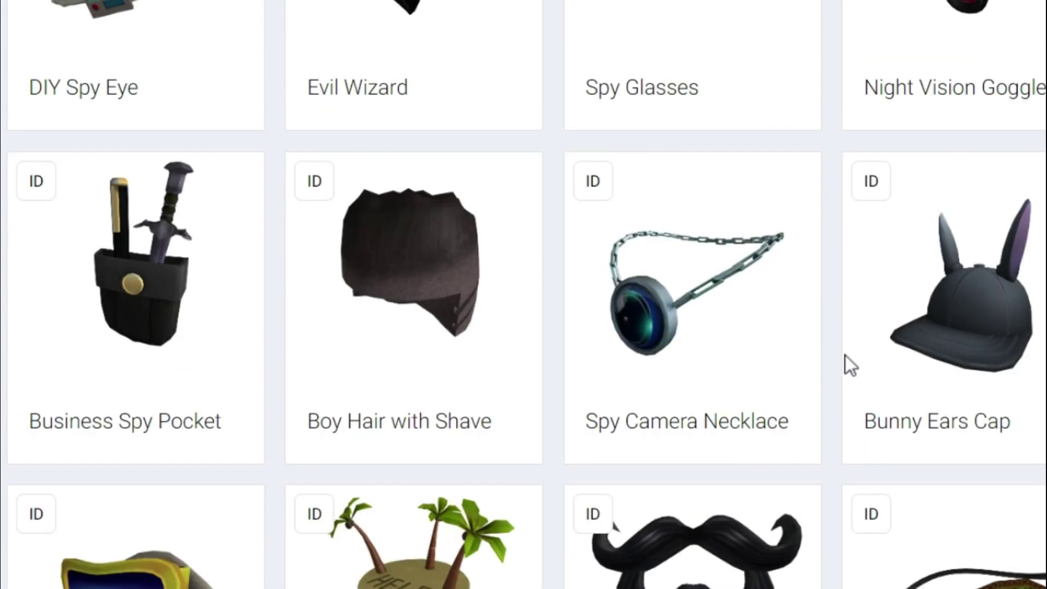
{"action": "scroll", "coordinate": [850, 364], "scroll_direction": "up", "scroll_amount": 4}
{"action": "scroll", "coordinate": [845, 356], "scroll_direction": "up", "scroll_amount": 3}
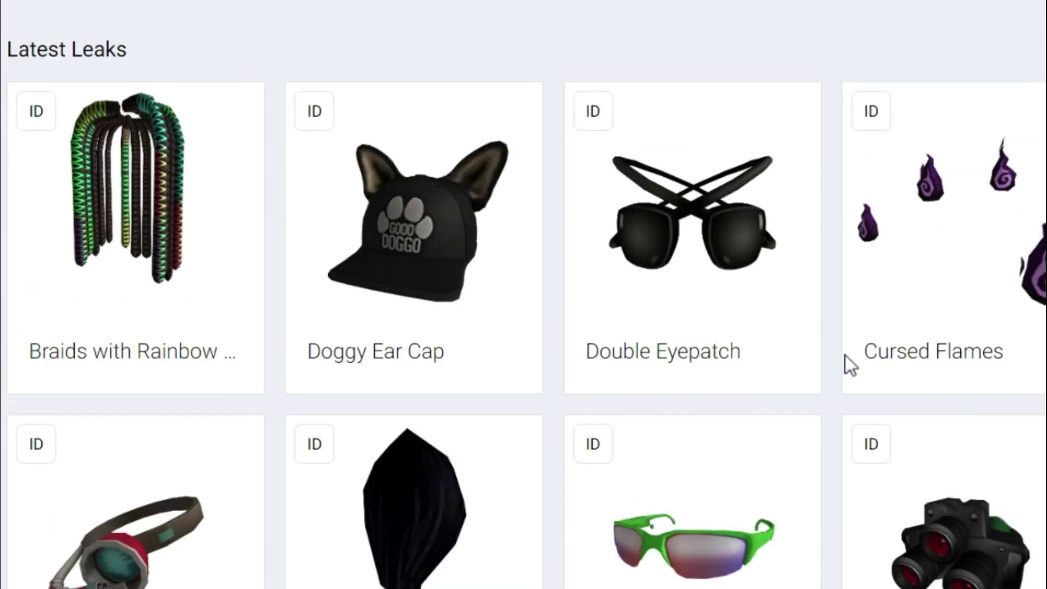
{"action": "scroll", "coordinate": [845, 356], "scroll_direction": "down", "scroll_amount": 3}
{"action": "scroll", "coordinate": [845, 355], "scroll_direction": "down", "scroll_amount": 1}
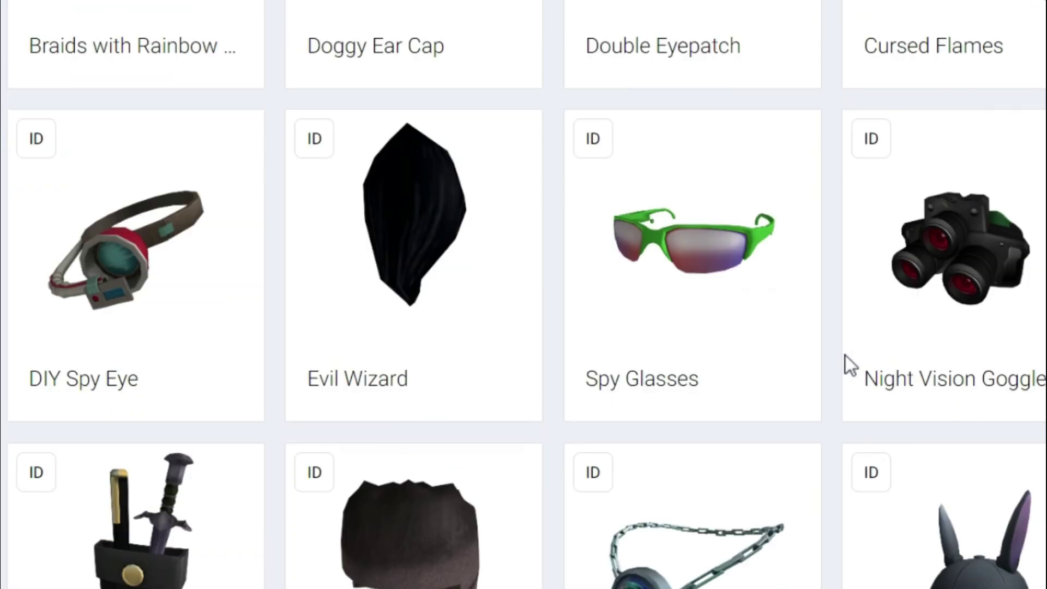
{"action": "scroll", "coordinate": [845, 356], "scroll_direction": "down", "scroll_amount": 3}
{"action": "scroll", "coordinate": [845, 356], "scroll_direction": "up", "scroll_amount": 4}
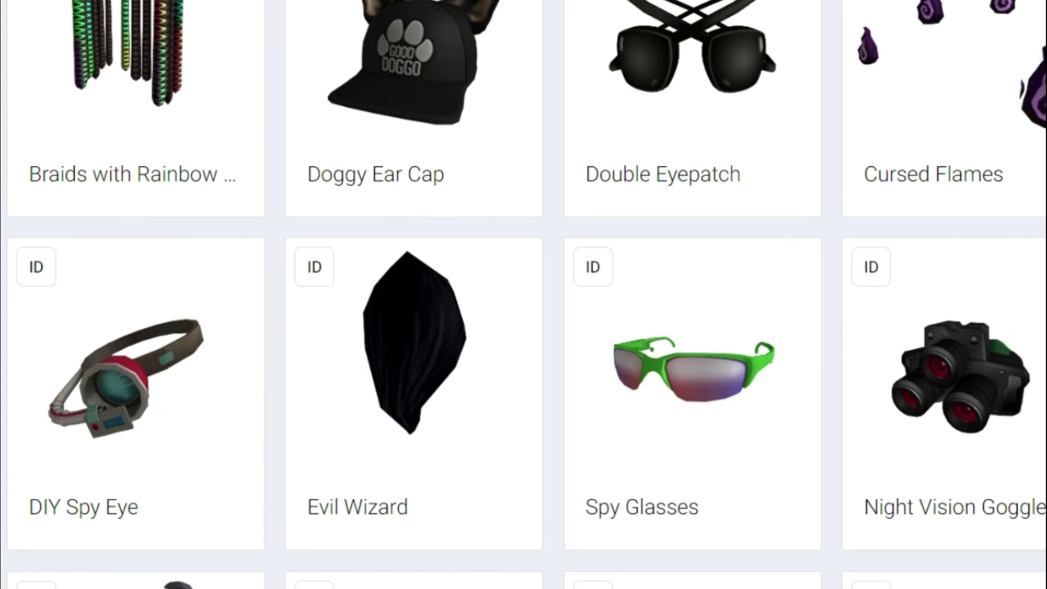
{"action": "scroll", "coordinate": [823, 393], "scroll_direction": "down", "scroll_amount": 4}
{"action": "scroll", "coordinate": [822, 393], "scroll_direction": "down", "scroll_amount": 3}
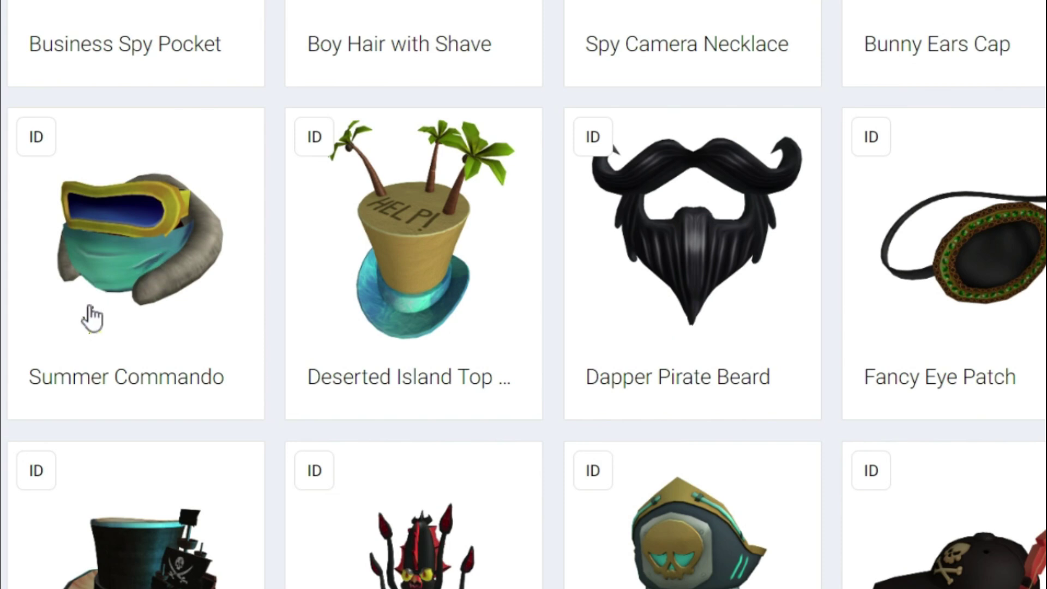
- Open the Summer Commando item's detail page from the Latest Leaks grid
{"action": "left_click", "coordinate": [135, 246]}
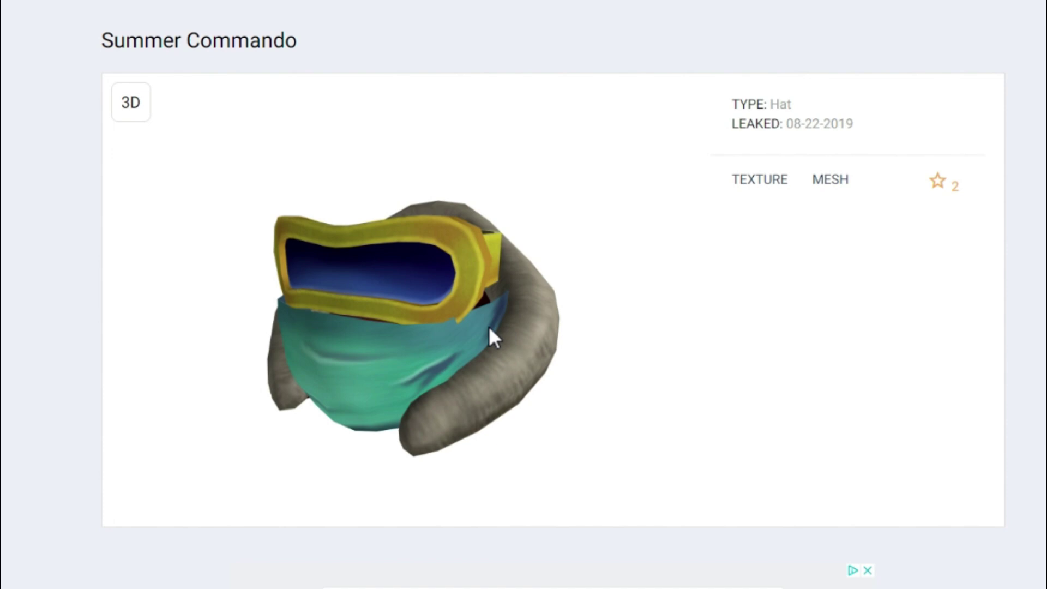
{"action": "scroll", "coordinate": [498, 312], "scroll_direction": "down", "scroll_amount": 3}
{"action": "scroll", "coordinate": [500, 314], "scroll_direction": "up", "scroll_amount": 4}
{"action": "scroll", "coordinate": [499, 311], "scroll_direction": "up", "scroll_amount": 1}
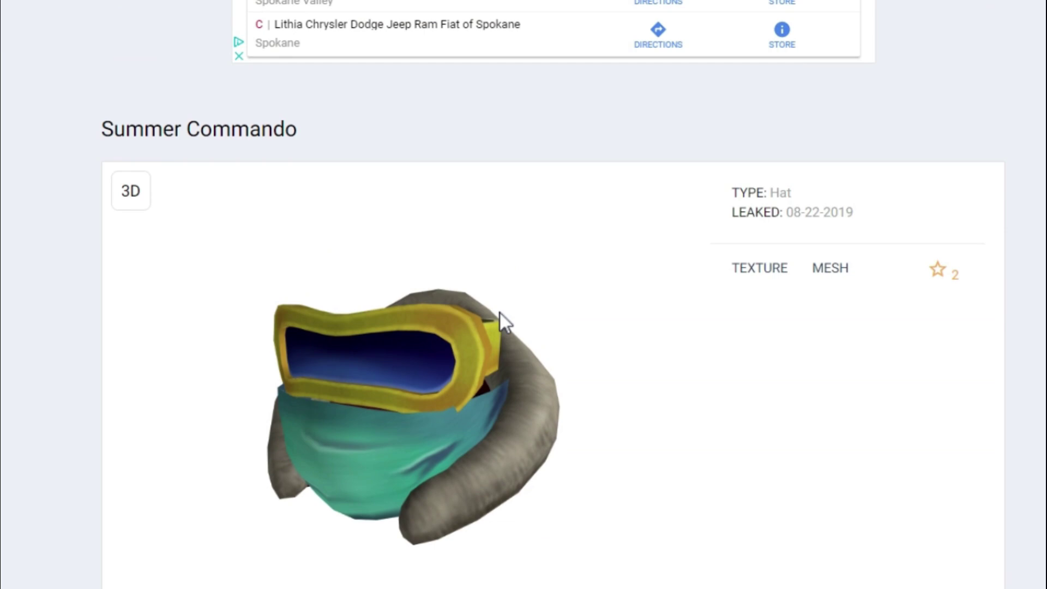
{"action": "scroll", "coordinate": [501, 321], "scroll_direction": "down", "scroll_amount": 1}
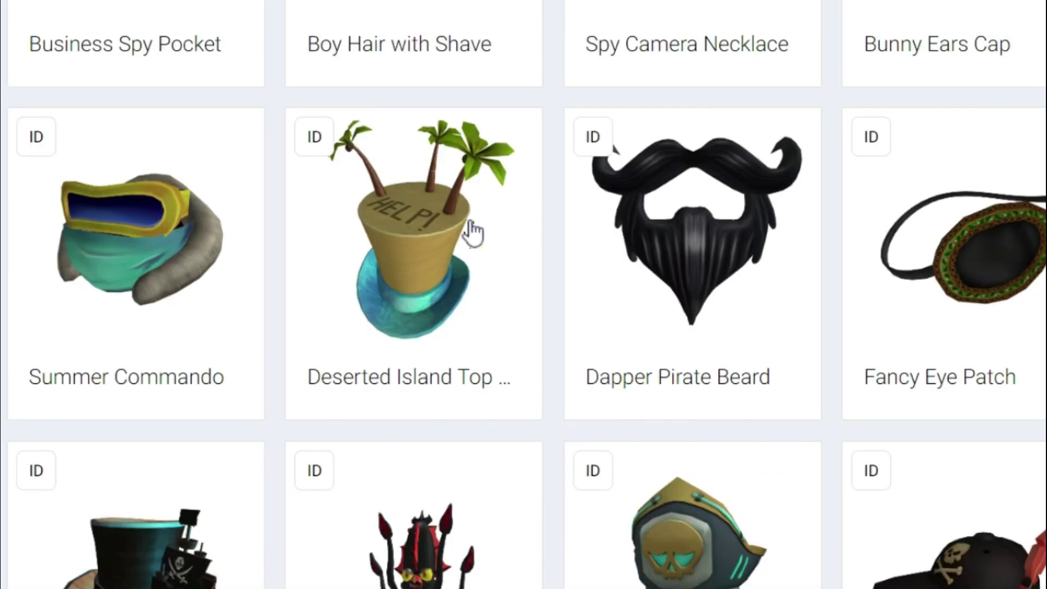
{"action": "scroll", "coordinate": [473, 232], "scroll_direction": "down", "scroll_amount": 3}
{"action": "scroll", "coordinate": [473, 231], "scroll_direction": "down", "scroll_amount": 2}
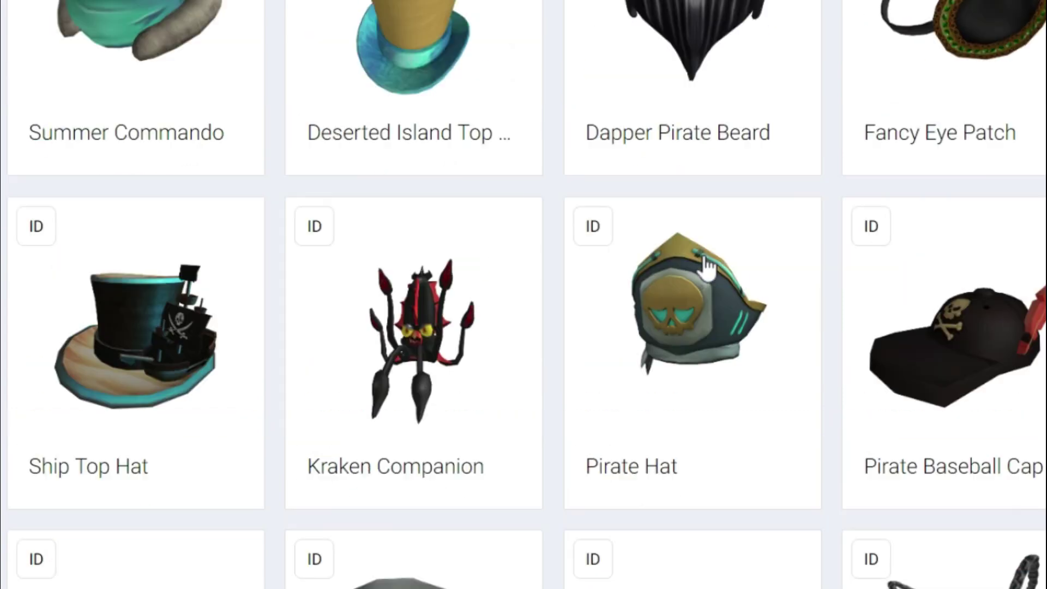
{"action": "scroll", "coordinate": [654, 278], "scroll_direction": "up", "scroll_amount": 2}
{"action": "scroll", "coordinate": [646, 283], "scroll_direction": "up", "scroll_amount": 3}
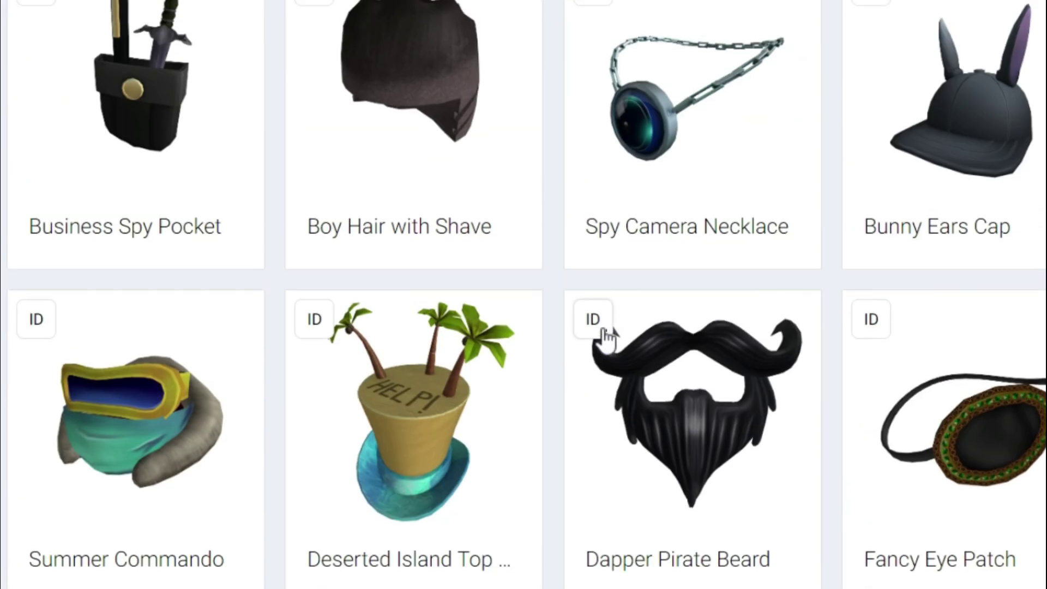
{"action": "scroll", "coordinate": [606, 335], "scroll_direction": "up", "scroll_amount": 4}
{"action": "scroll", "coordinate": [606, 337], "scroll_direction": "up", "scroll_amount": 2}
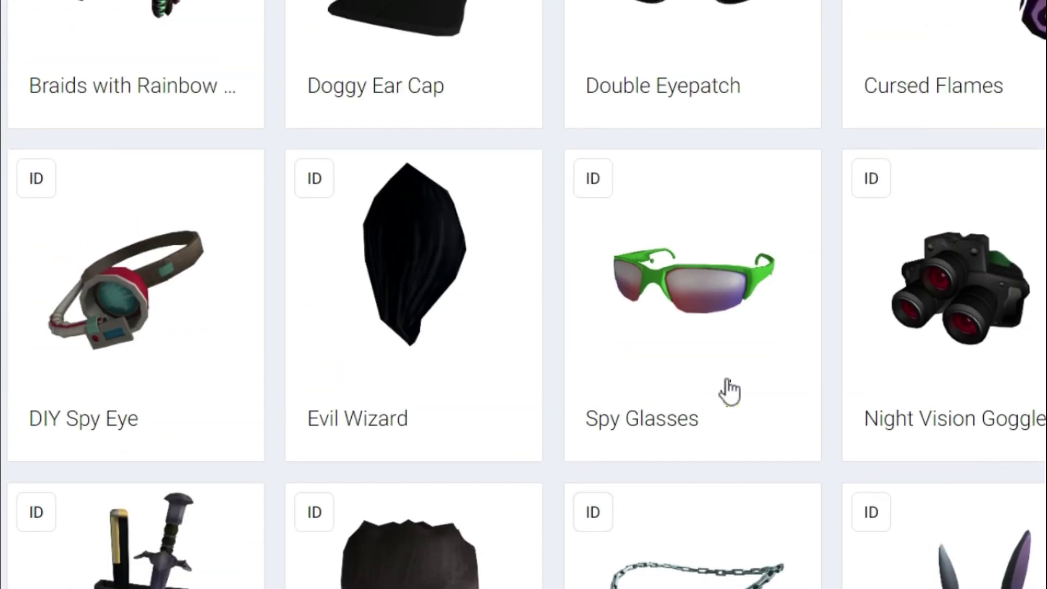
{"action": "scroll", "coordinate": [783, 282], "scroll_direction": "up", "scroll_amount": 2}
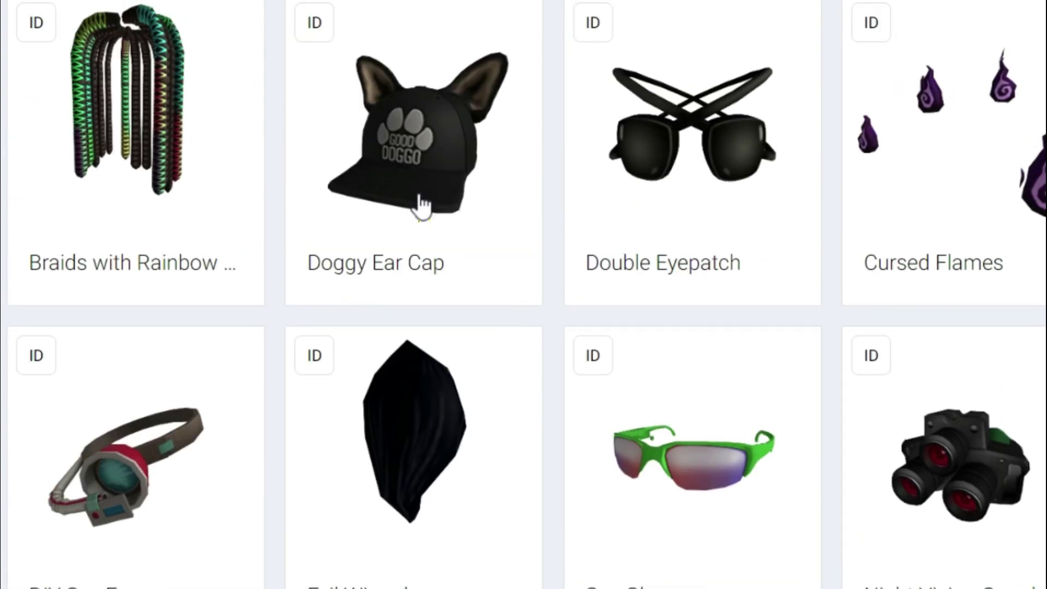
{"action": "scroll", "coordinate": [407, 150], "scroll_direction": "down", "scroll_amount": 4}
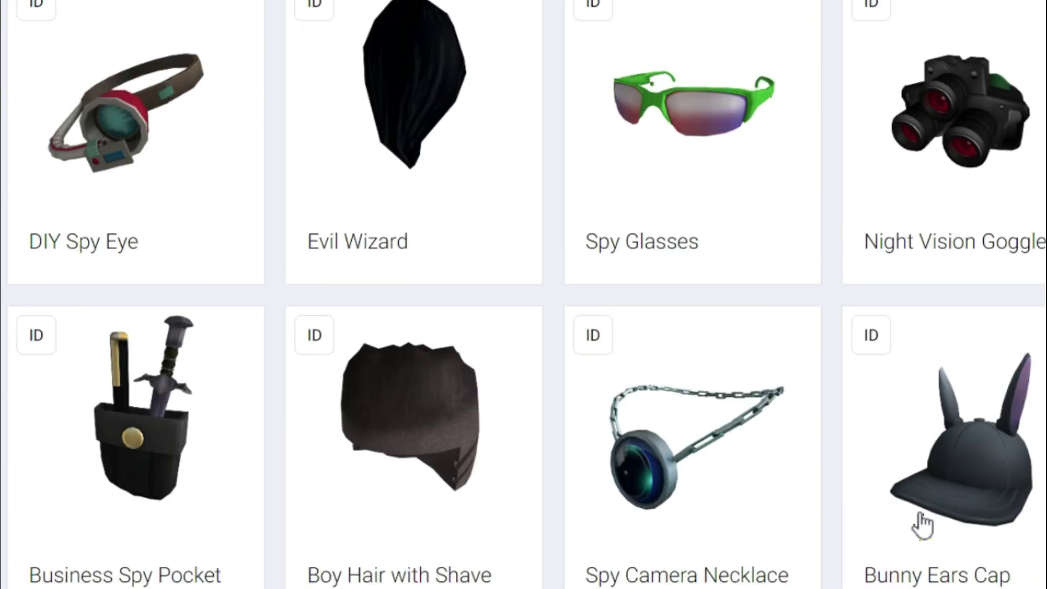
{"action": "scroll", "coordinate": [988, 475], "scroll_direction": "up", "scroll_amount": 2}
{"action": "scroll", "coordinate": [989, 475], "scroll_direction": "up", "scroll_amount": 2}
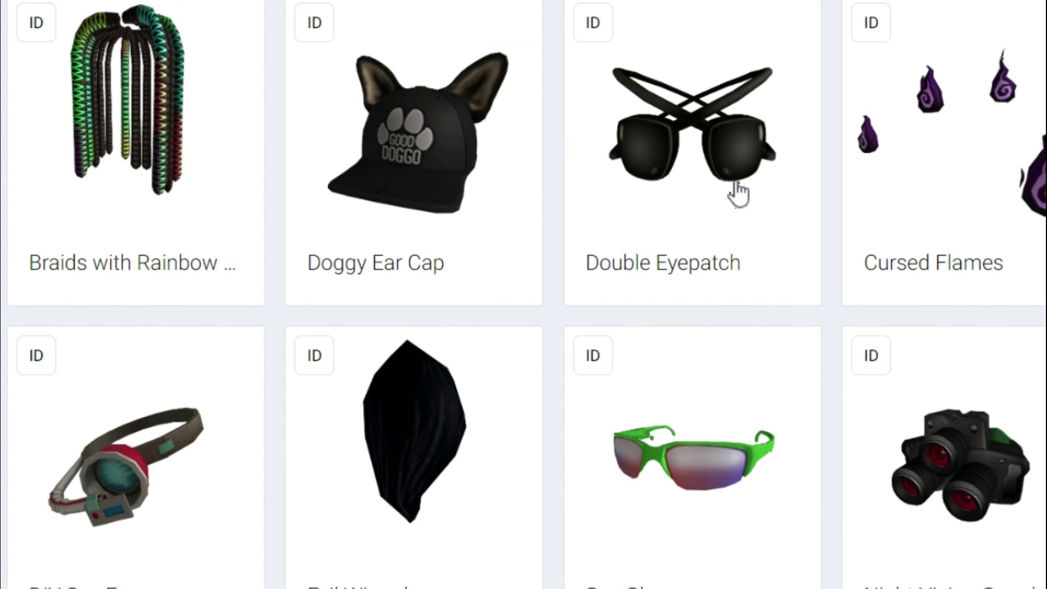
- Open the Double Eyepatch item page in a new tab via its link menu
{"action": "right_click", "coordinate": [736, 164]}
{"action": "left_click", "coordinate": [786, 162]}
{"action": "scroll", "coordinate": [666, 243], "scroll_direction": "down", "scroll_amount": 3}
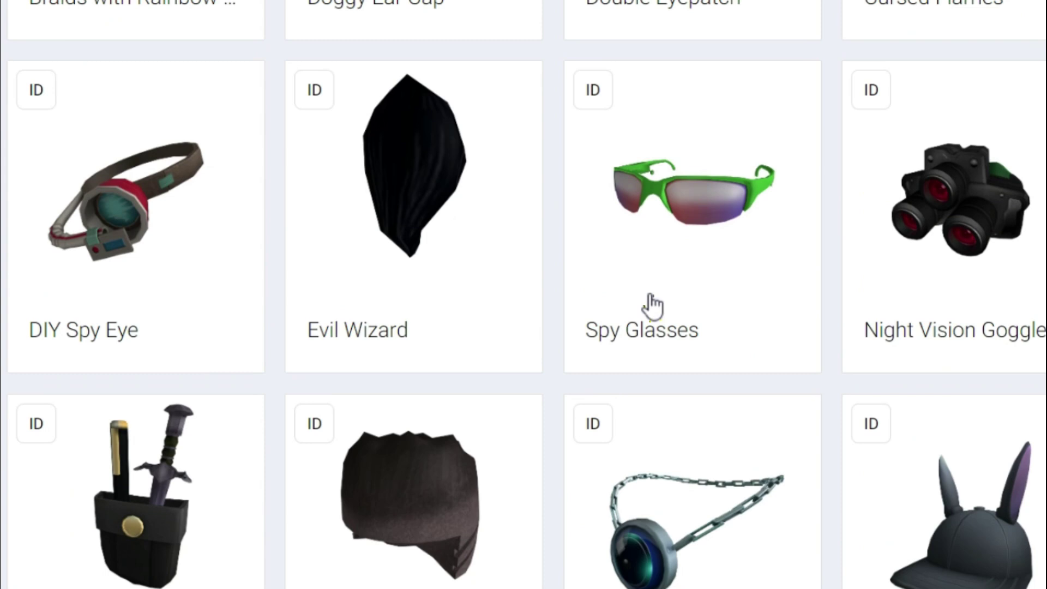
{"action": "scroll", "coordinate": [654, 305], "scroll_direction": "down", "scroll_amount": 3}
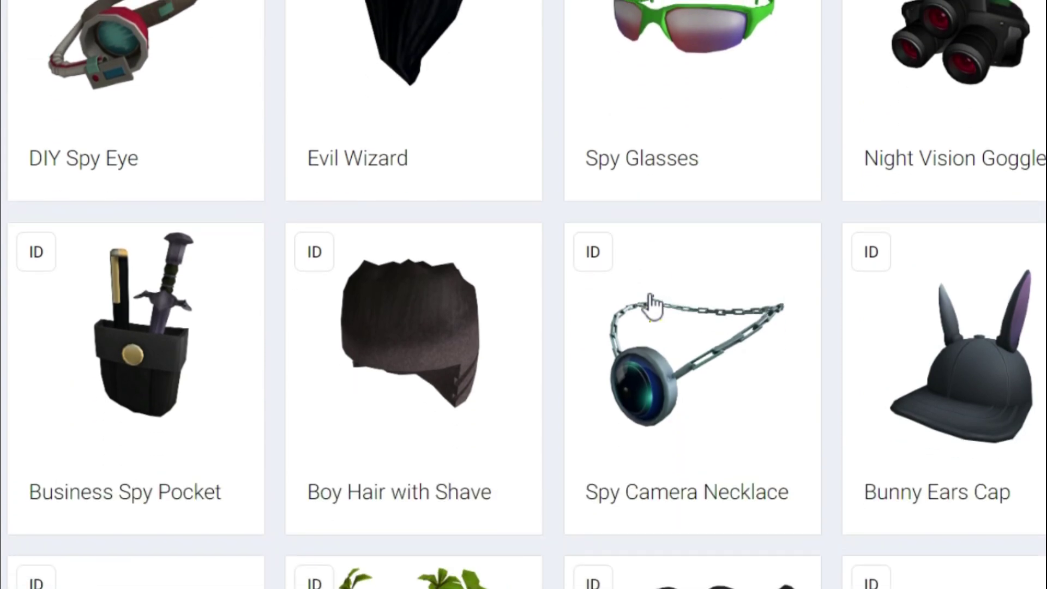
{"action": "scroll", "coordinate": [636, 293], "scroll_direction": "up", "scroll_amount": 5}
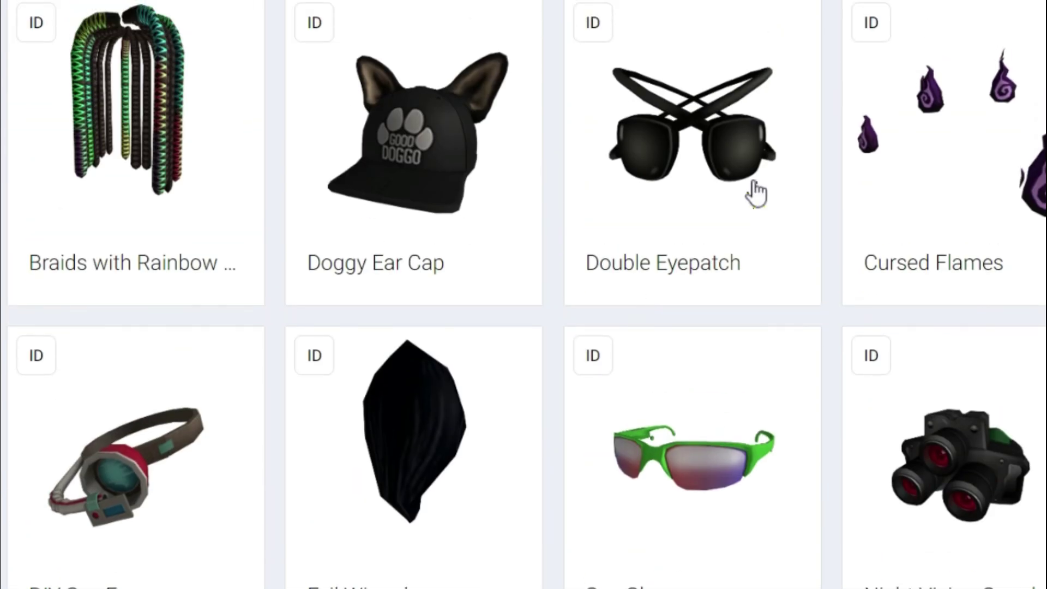
{"action": "scroll", "coordinate": [752, 192], "scroll_direction": "down", "scroll_amount": 5}
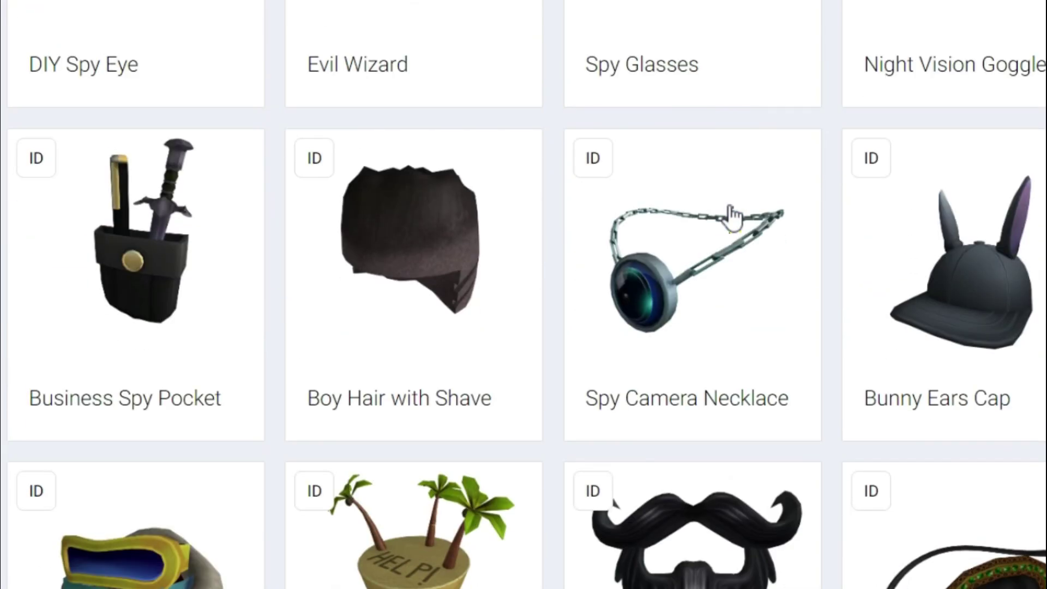
{"action": "scroll", "coordinate": [736, 213], "scroll_direction": "up", "scroll_amount": 5}
{"action": "scroll", "coordinate": [733, 218], "scroll_direction": "down", "scroll_amount": 5}
{"action": "scroll", "coordinate": [734, 217], "scroll_direction": "up", "scroll_amount": 5}
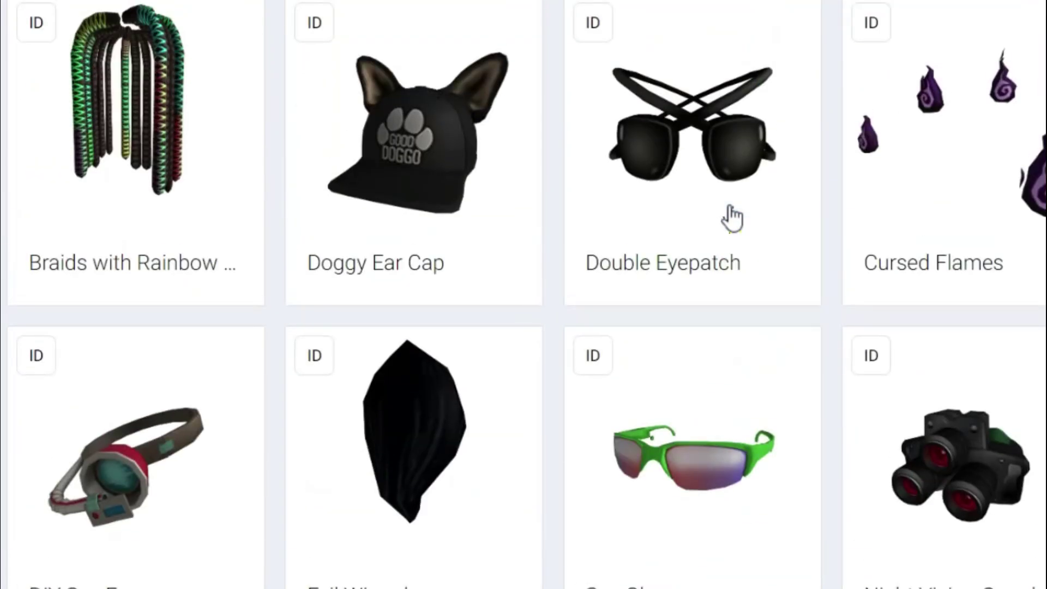
{"action": "scroll", "coordinate": [674, 230], "scroll_direction": "down", "scroll_amount": 1}
- Open the Spy Glasses item page in a new tab and switch to it
{"action": "right_click", "coordinate": [642, 364]}
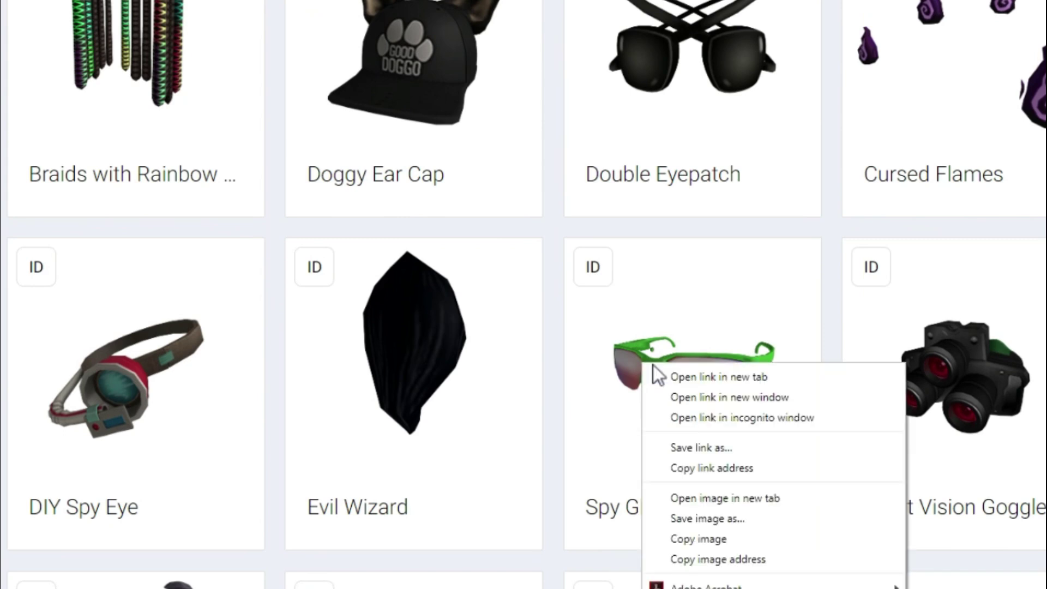
{"action": "left_click", "coordinate": [698, 376]}
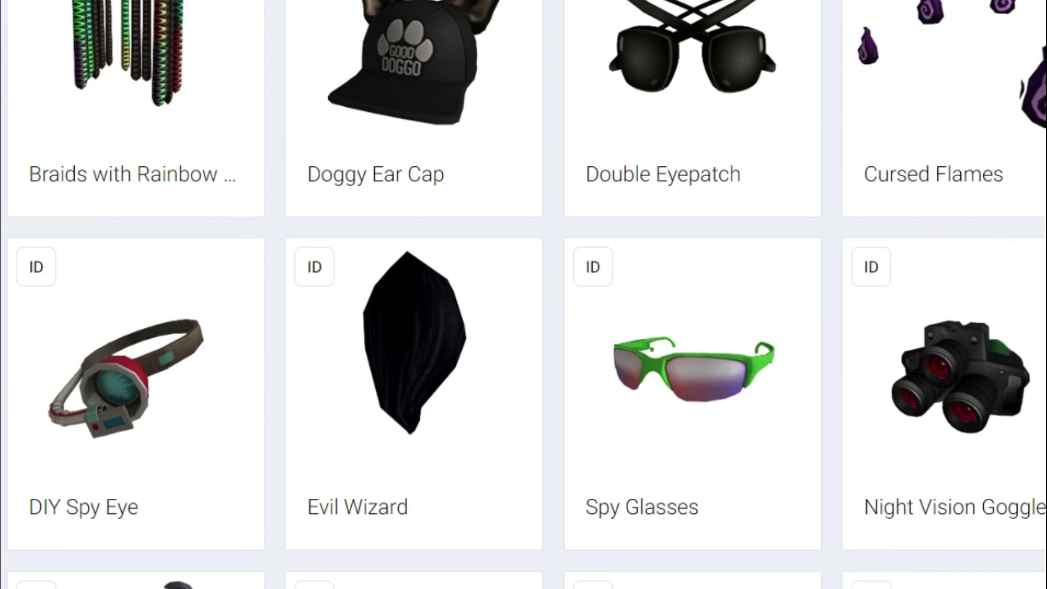
{"action": "key", "text": "ctrl+Tab"}
{"action": "scroll", "coordinate": [717, 460], "scroll_direction": "down", "scroll_amount": 1}
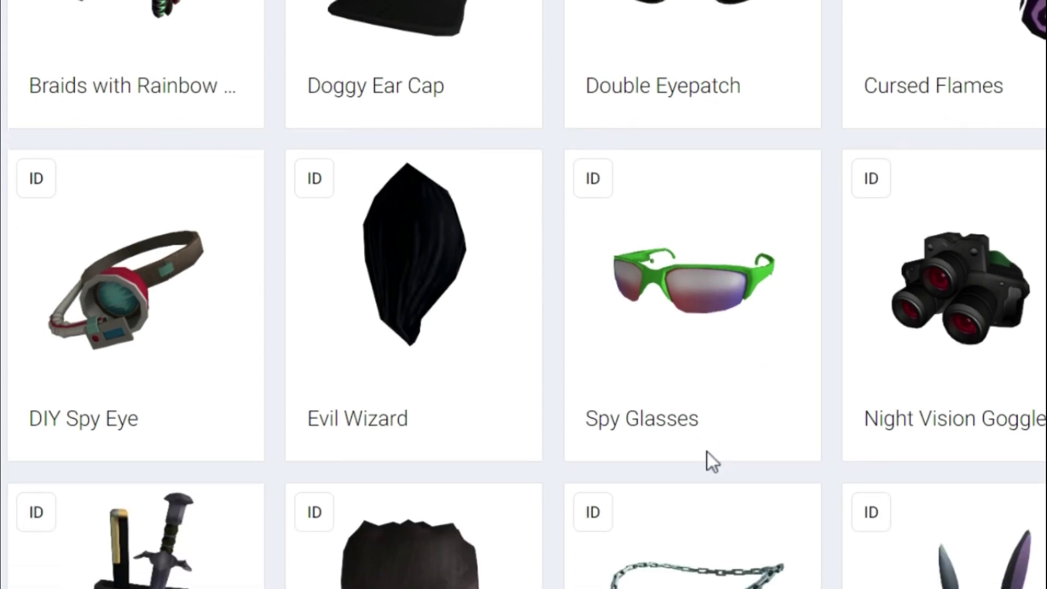
{"action": "scroll", "coordinate": [974, 344], "scroll_direction": "down", "scroll_amount": 3}
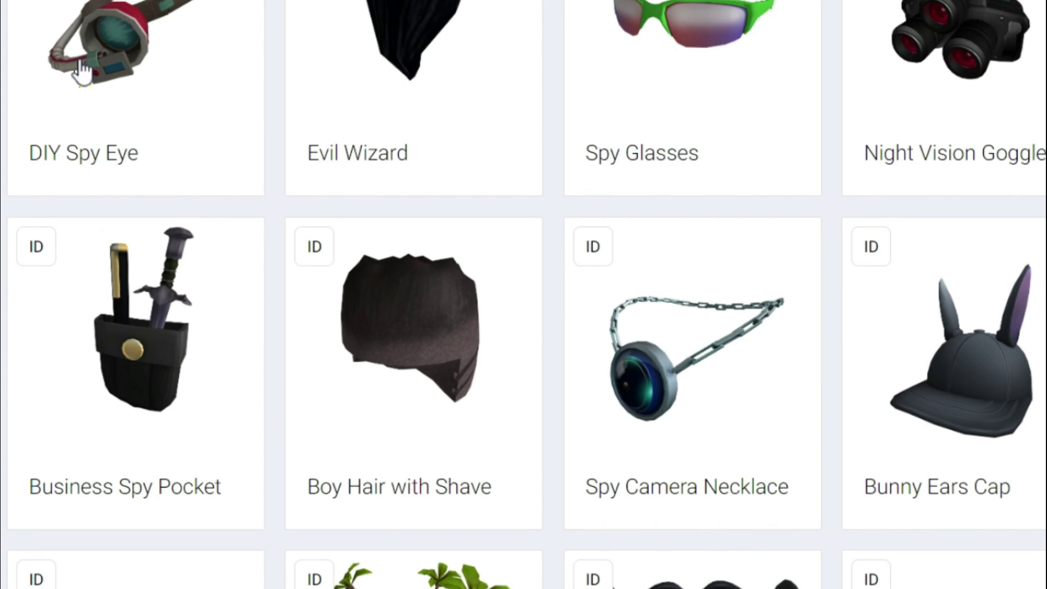
{"action": "scroll", "coordinate": [82, 67], "scroll_direction": "down", "scroll_amount": 1}
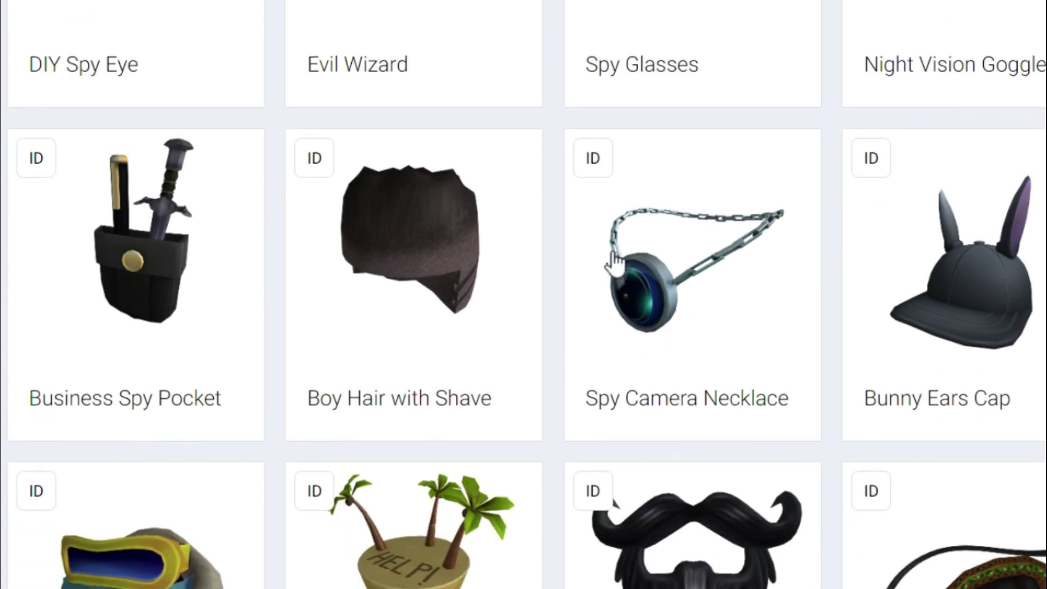
{"action": "scroll", "coordinate": [615, 260], "scroll_direction": "up", "scroll_amount": 3}
{"action": "scroll", "coordinate": [615, 261], "scroll_direction": "up", "scroll_amount": 2}
{"action": "scroll", "coordinate": [615, 261], "scroll_direction": "up", "scroll_amount": 3}
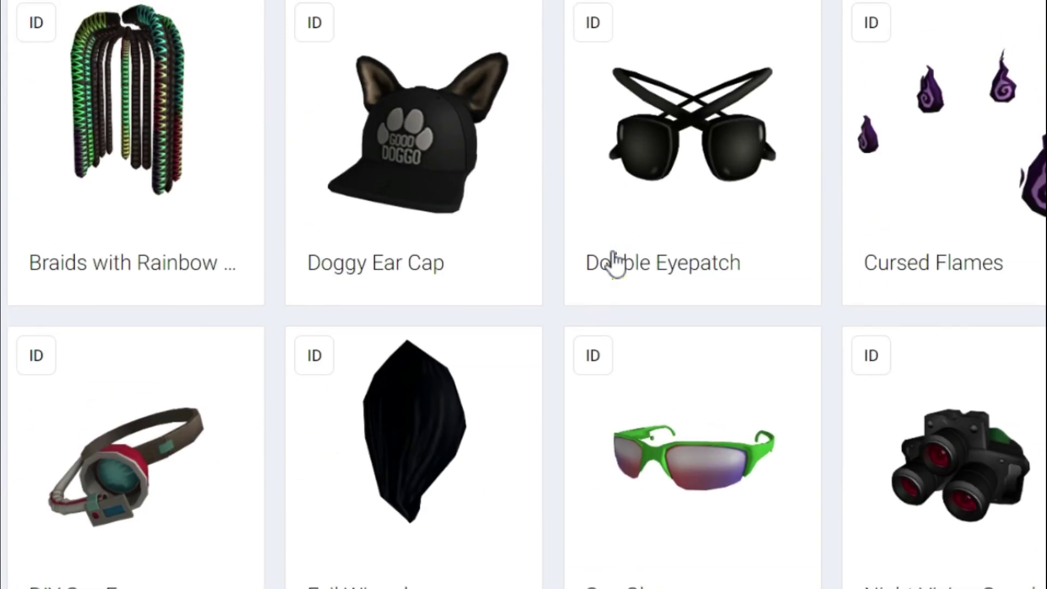
{"action": "scroll", "coordinate": [615, 260], "scroll_direction": "down", "scroll_amount": 2}
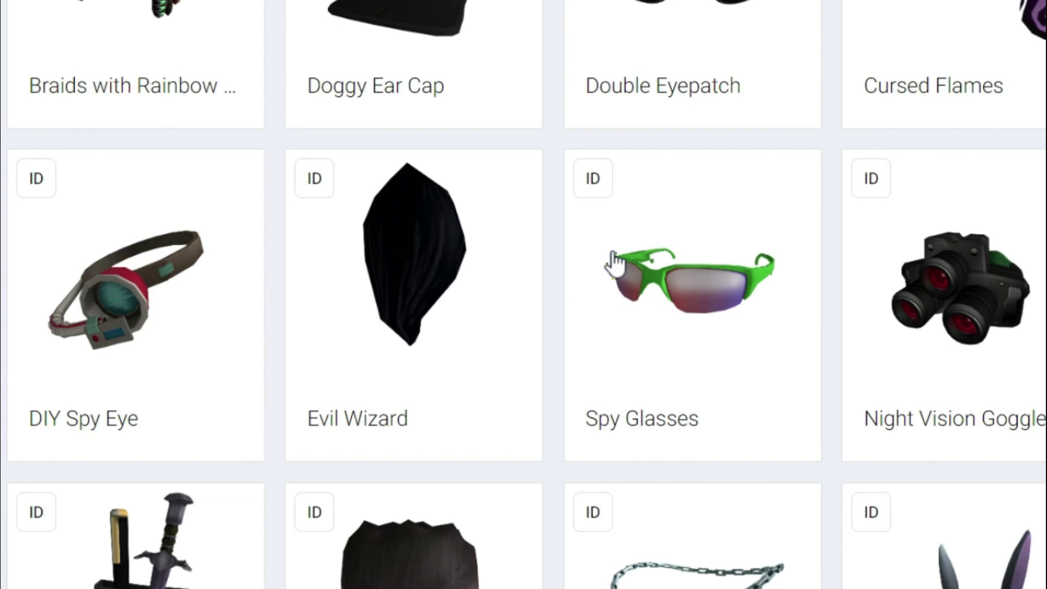
{"action": "scroll", "coordinate": [616, 260], "scroll_direction": "down", "scroll_amount": 2}
{"action": "scroll", "coordinate": [615, 260], "scroll_direction": "up", "scroll_amount": 2}
{"action": "scroll", "coordinate": [616, 260], "scroll_direction": "up", "scroll_amount": 1}
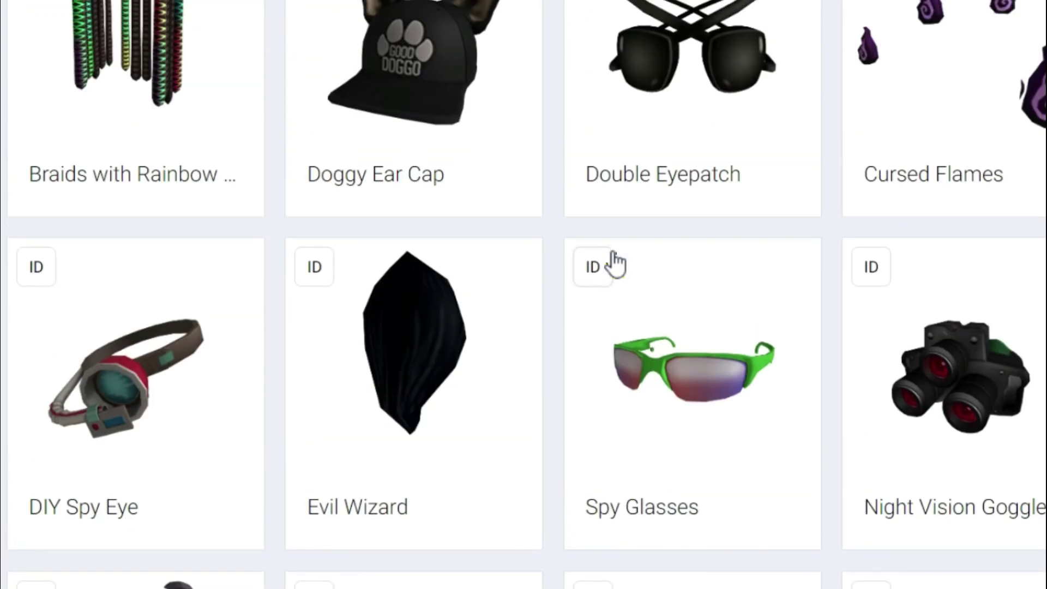
{"action": "scroll", "coordinate": [616, 260], "scroll_direction": "up", "scroll_amount": 2}
{"action": "scroll", "coordinate": [616, 260], "scroll_direction": "down", "scroll_amount": 4}
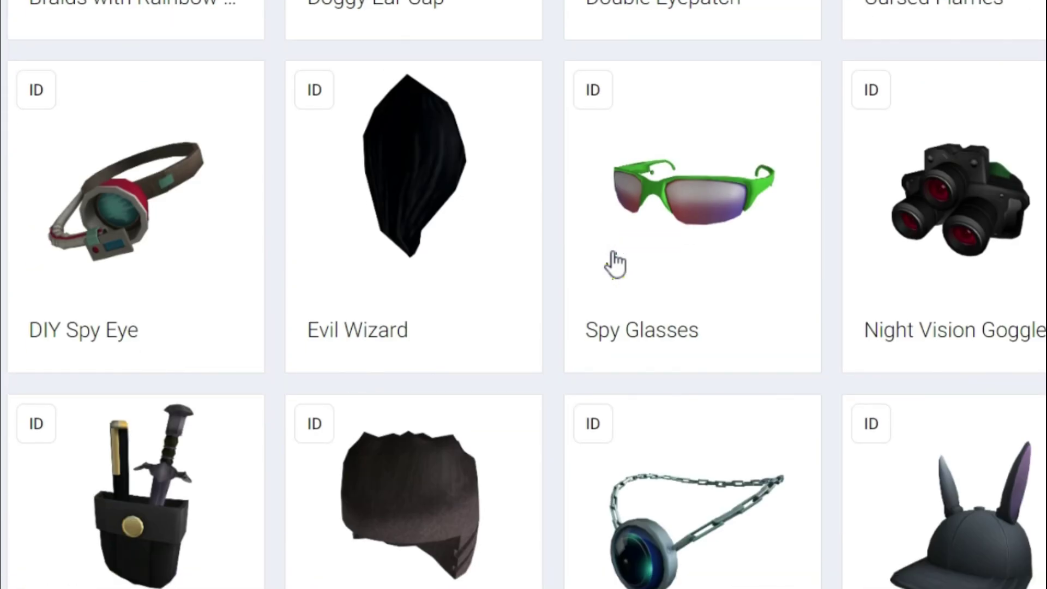
- Open Night Vision Goggles in a new tab, then close it to return to the grid
{"action": "right_click", "coordinate": [976, 215]}
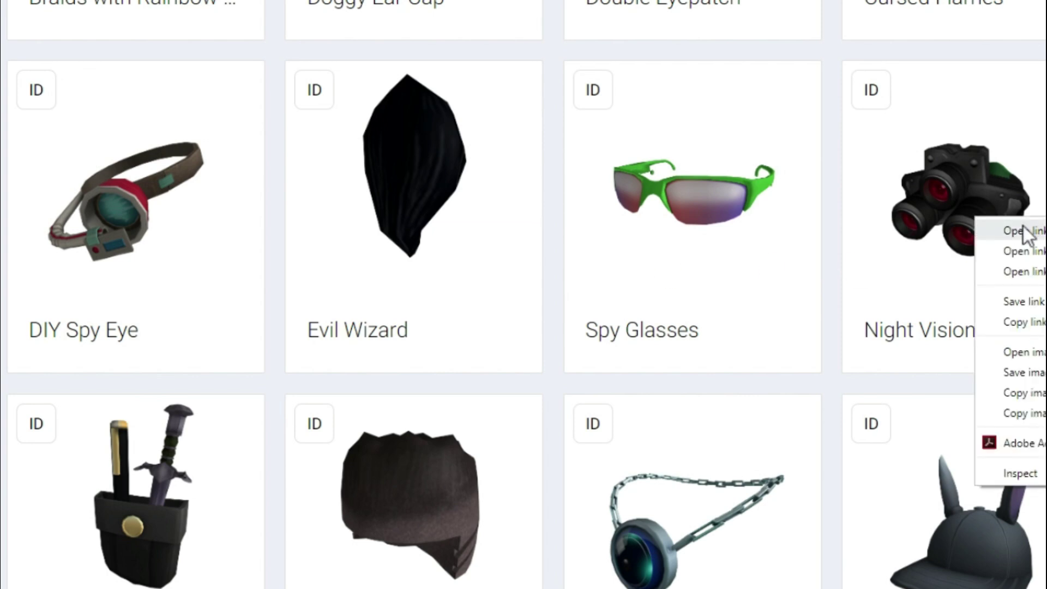
{"action": "left_click", "coordinate": [1025, 232]}
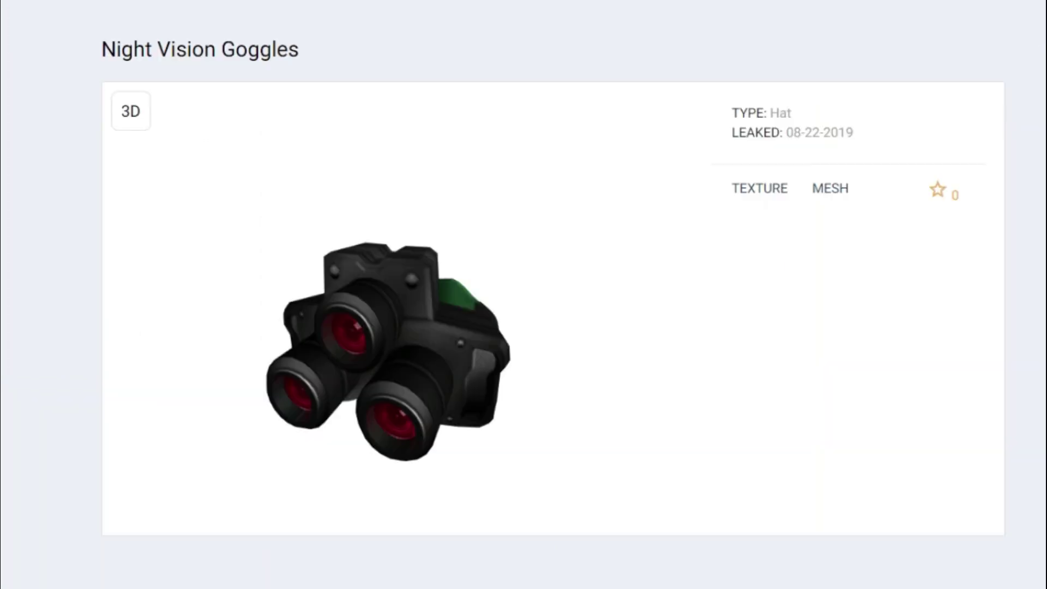
{"action": "scroll", "coordinate": [490, 358], "scroll_direction": "up", "scroll_amount": 1}
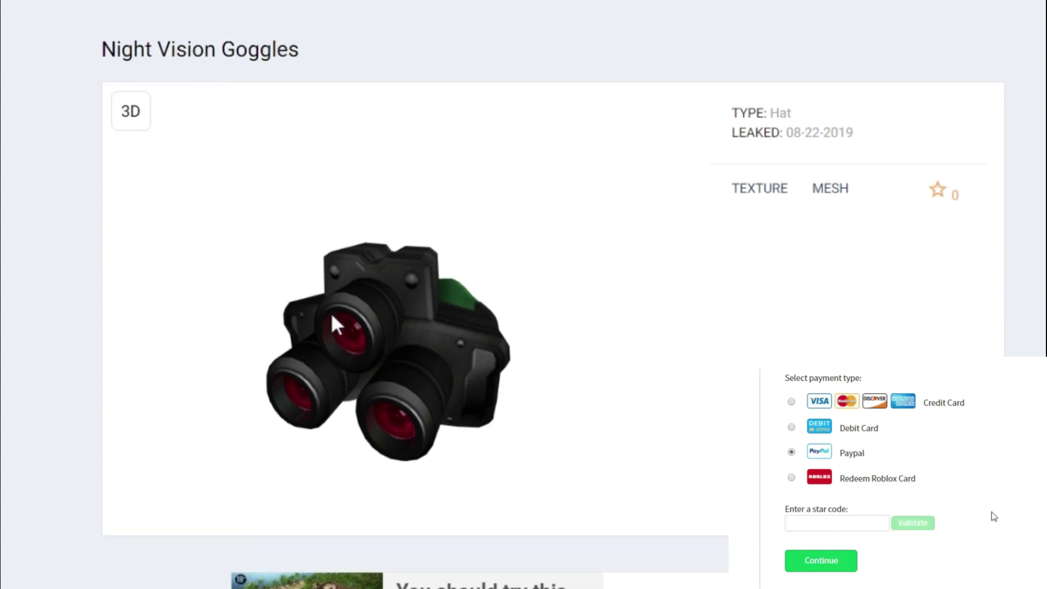
{"action": "type", "text": "DEETERPLAY"}
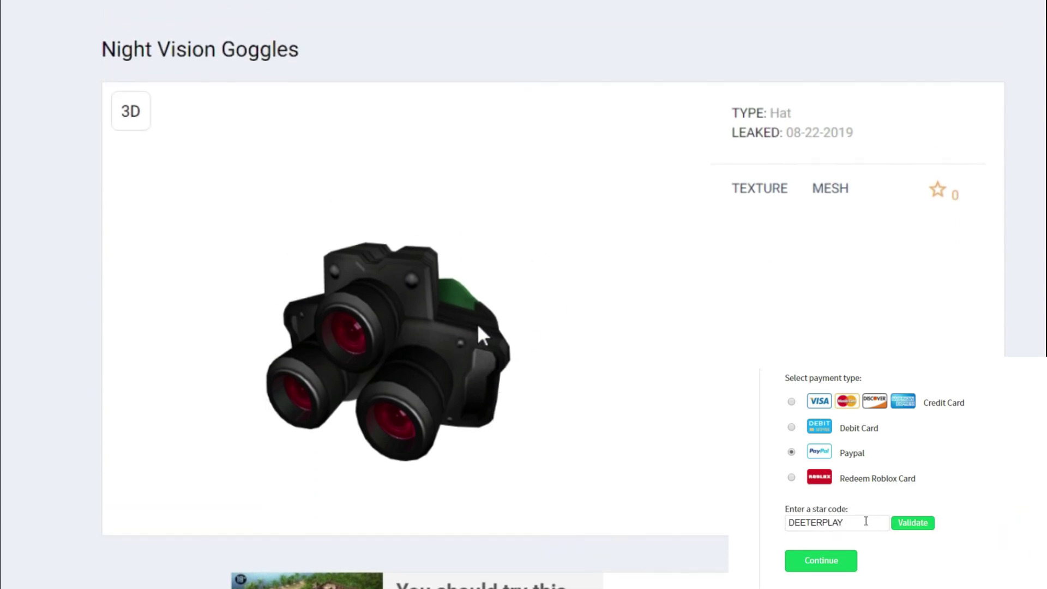
{"action": "key", "text": "ctrl+w"}
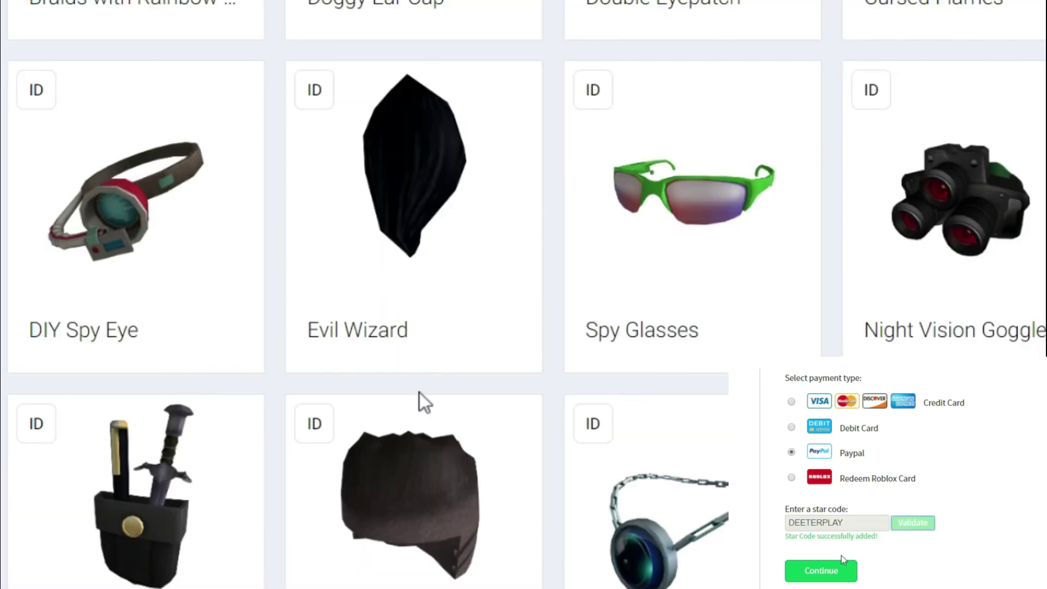
{"action": "scroll", "coordinate": [420, 392], "scroll_direction": "up", "scroll_amount": 4}
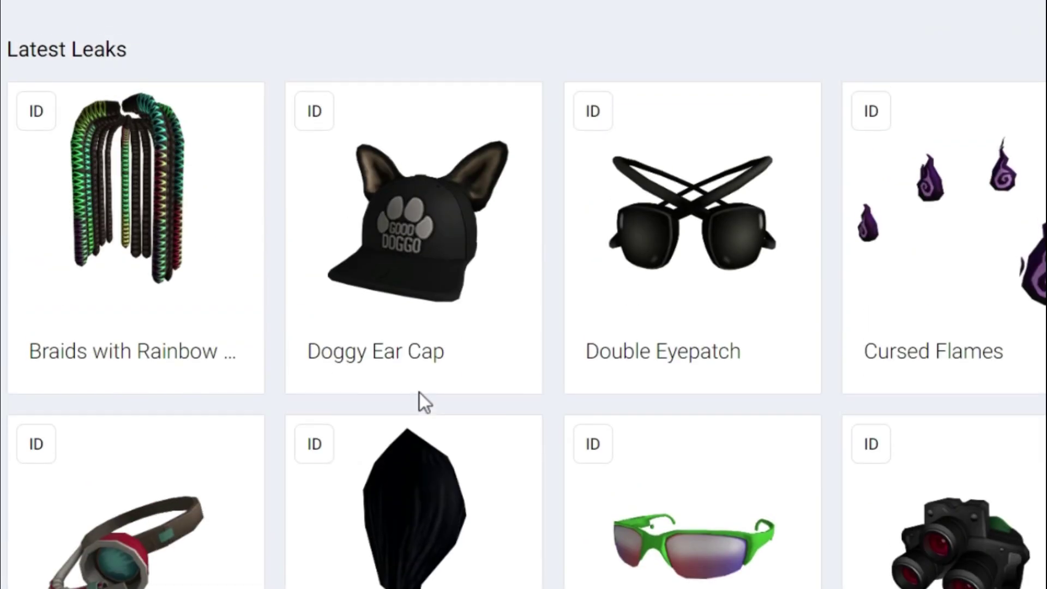
{"action": "scroll", "coordinate": [420, 393], "scroll_direction": "down", "scroll_amount": 2}
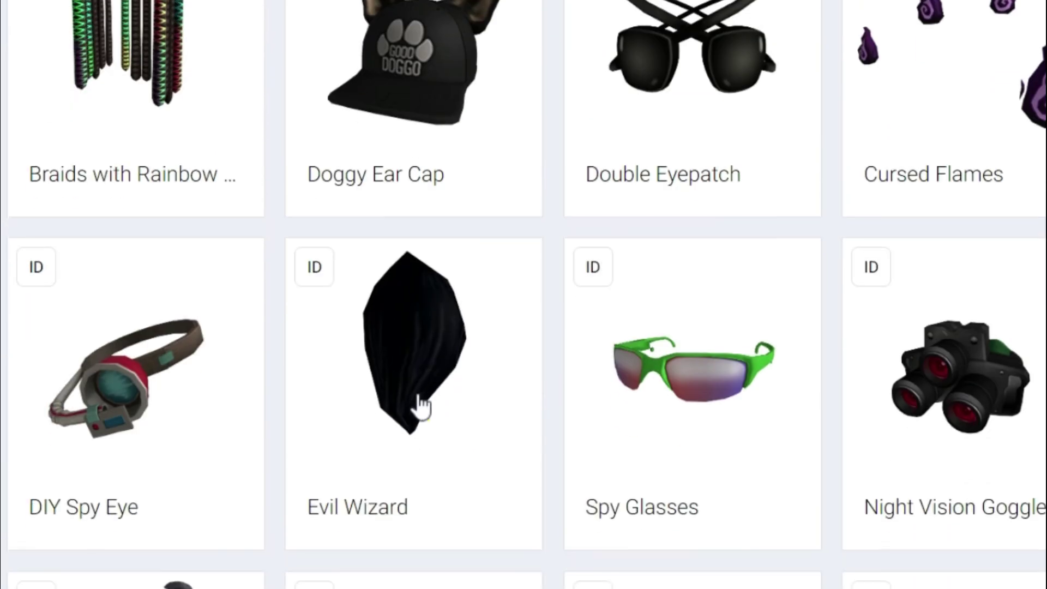
- View the Evil Wizard page in a new tab, then bring up Cursed Flames' link options
{"action": "right_click", "coordinate": [408, 351]}
{"action": "left_click", "coordinate": [458, 349]}
{"action": "key", "text": "ctrl+Tab"}
{"action": "right_click", "coordinate": [1018, 82]}
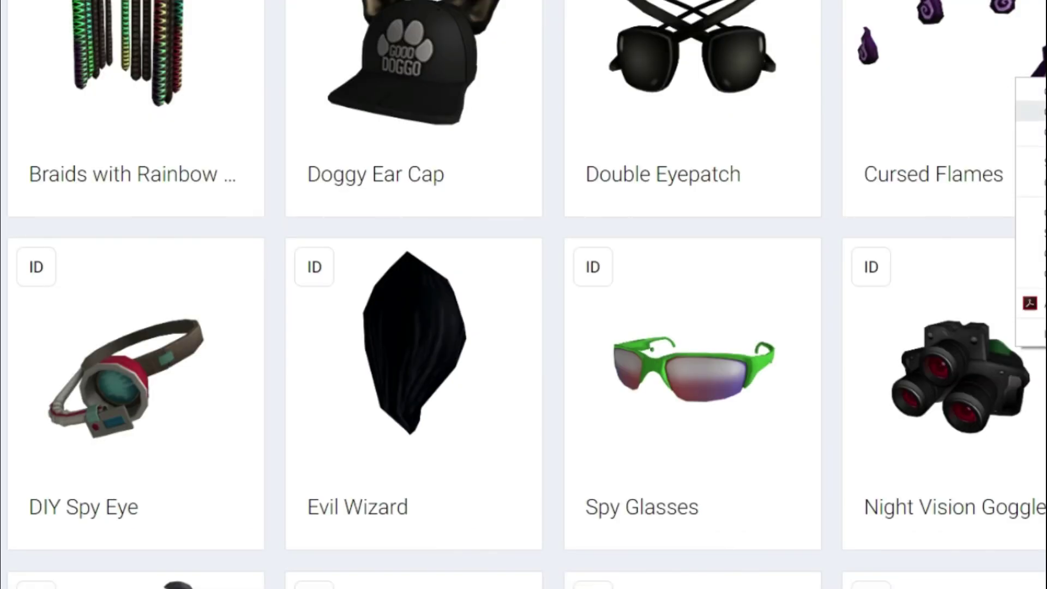
{"action": "key", "text": "Escape"}
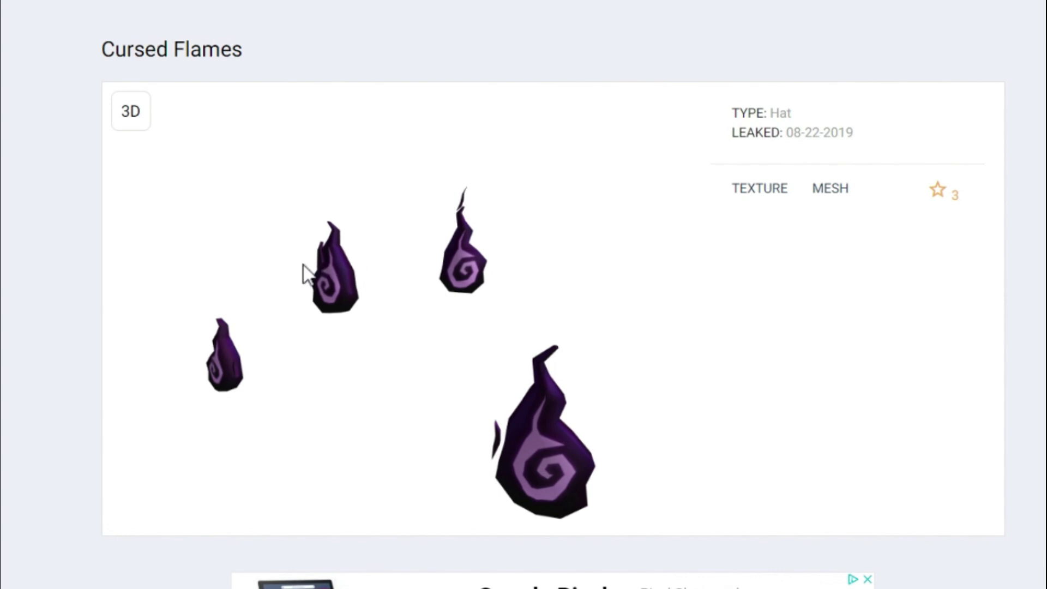
{"action": "scroll", "coordinate": [128, 104], "scroll_direction": "down", "scroll_amount": 5}
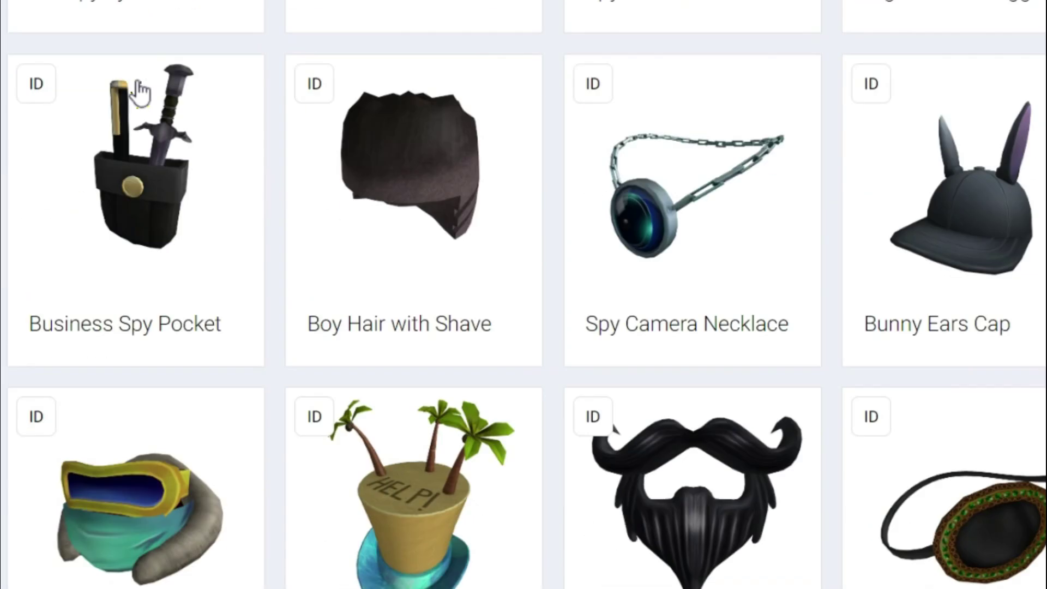
{"action": "scroll", "coordinate": [128, 103], "scroll_direction": "down", "scroll_amount": 3}
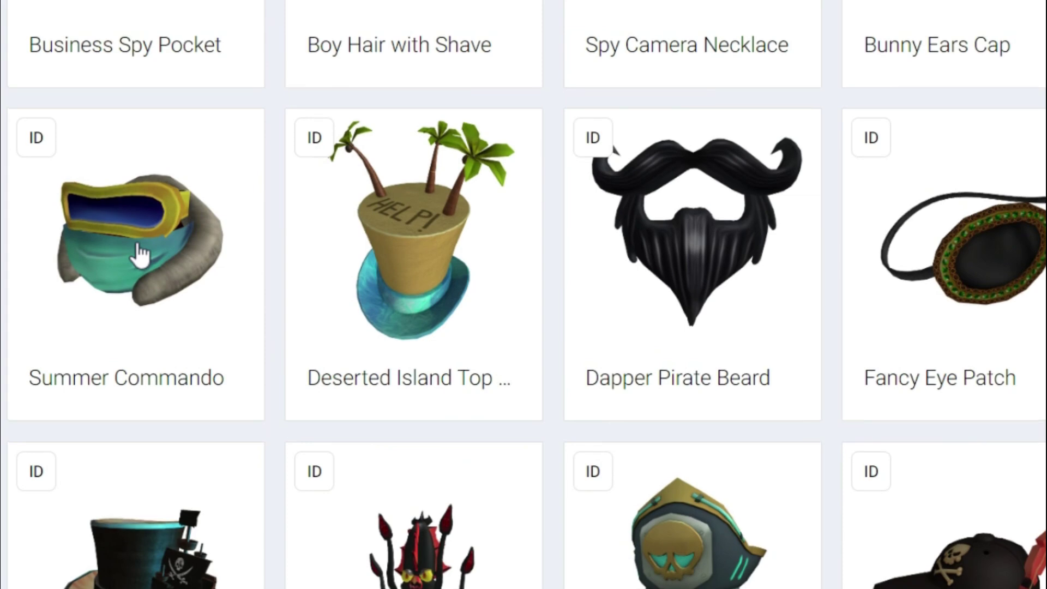
{"action": "scroll", "coordinate": [142, 254], "scroll_direction": "up", "scroll_amount": 10}
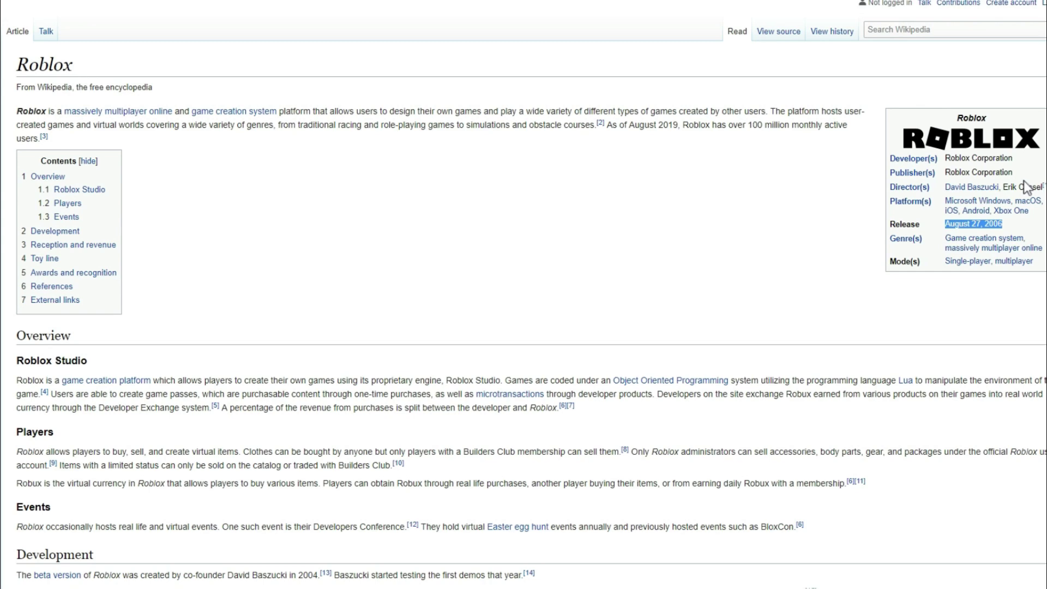
- Clear the highlight on the Roblox release date in the Wikipedia article
{"action": "left_click", "coordinate": [1013, 222]}
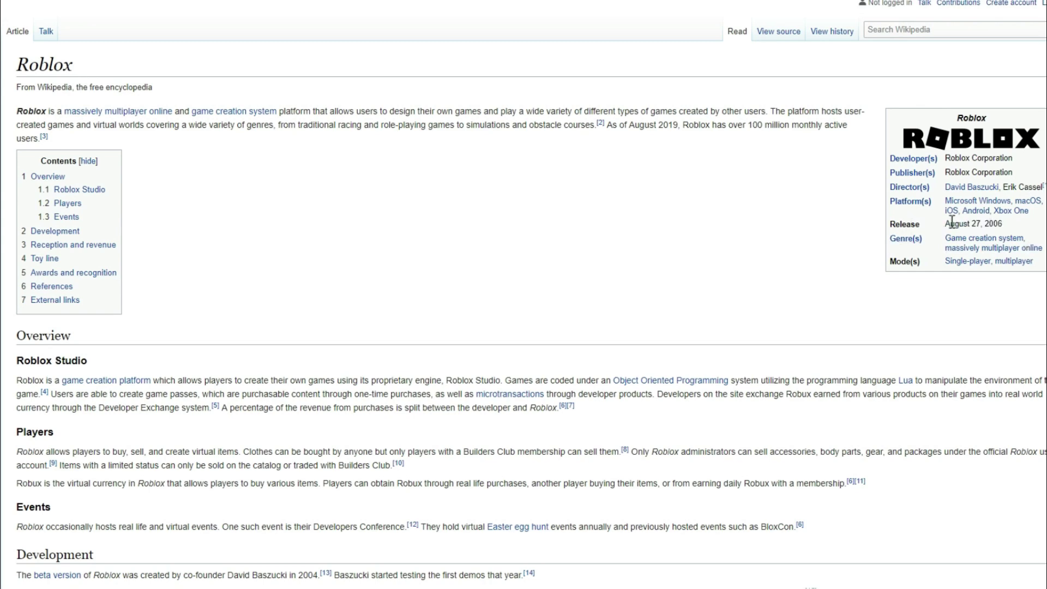
{"action": "scroll", "coordinate": [947, 226], "scroll_direction": "up", "scroll_amount": 1}
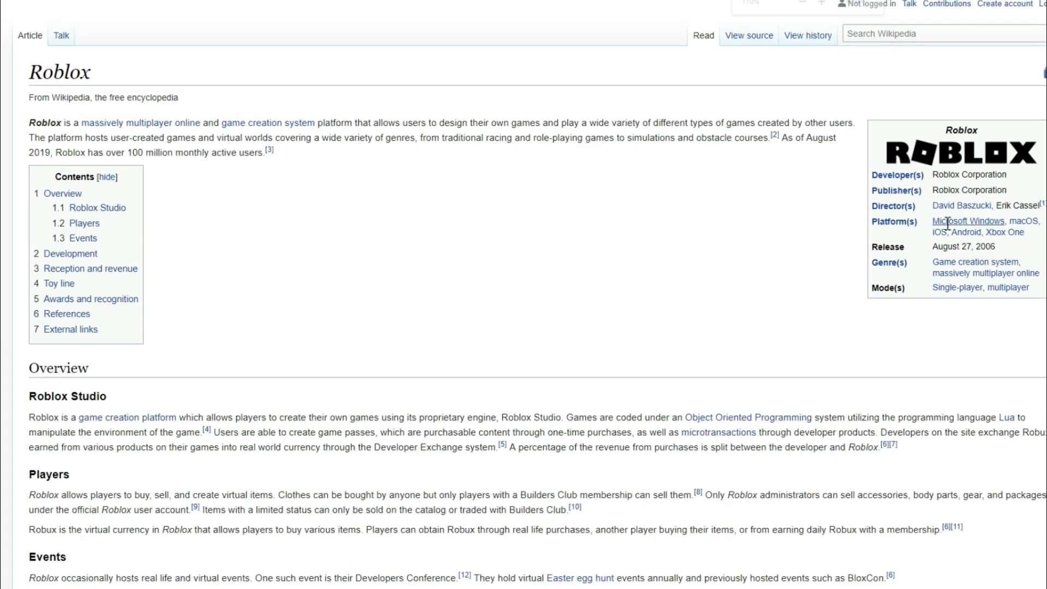
{"action": "scroll", "coordinate": [947, 227], "scroll_direction": "up", "scroll_amount": 1}
{"action": "scroll", "coordinate": [933, 246], "scroll_direction": "up", "scroll_amount": 1}
{"action": "scroll", "coordinate": [917, 271], "scroll_direction": "up", "scroll_amount": 1}
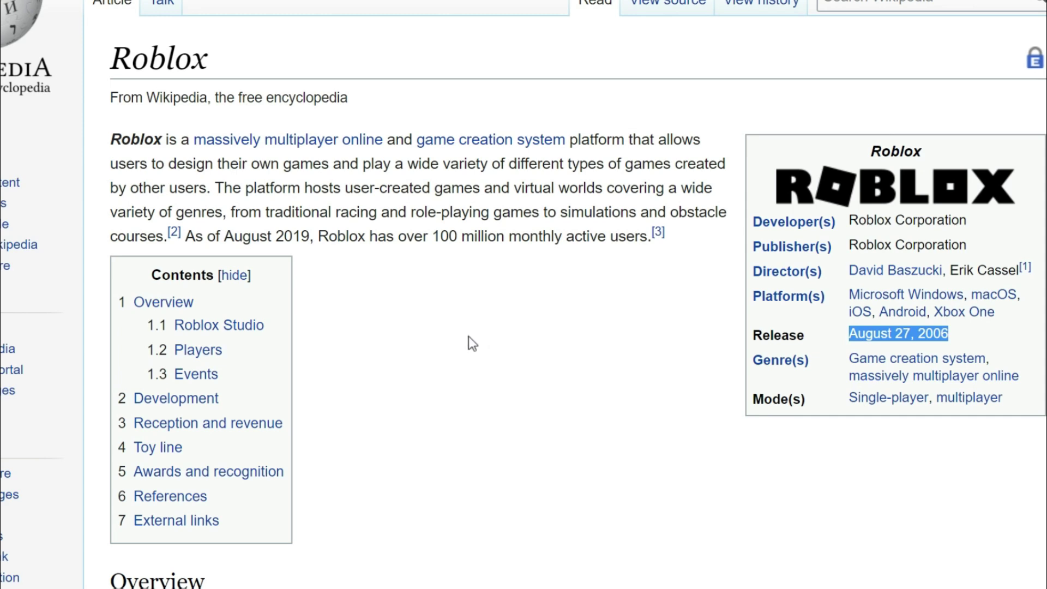
{"action": "scroll", "coordinate": [469, 337], "scroll_direction": "down", "scroll_amount": 2}
{"action": "scroll", "coordinate": [469, 337], "scroll_direction": "up", "scroll_amount": 4}
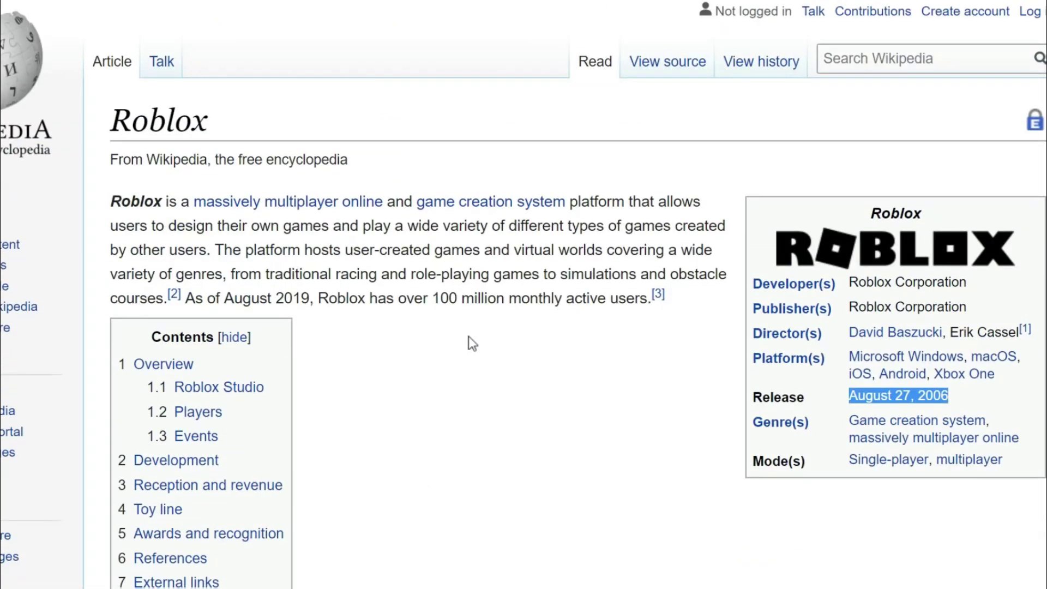
{"action": "scroll", "coordinate": [451, 327], "scroll_direction": "down", "scroll_amount": 4}
{"action": "scroll", "coordinate": [449, 327], "scroll_direction": "down", "scroll_amount": 1}
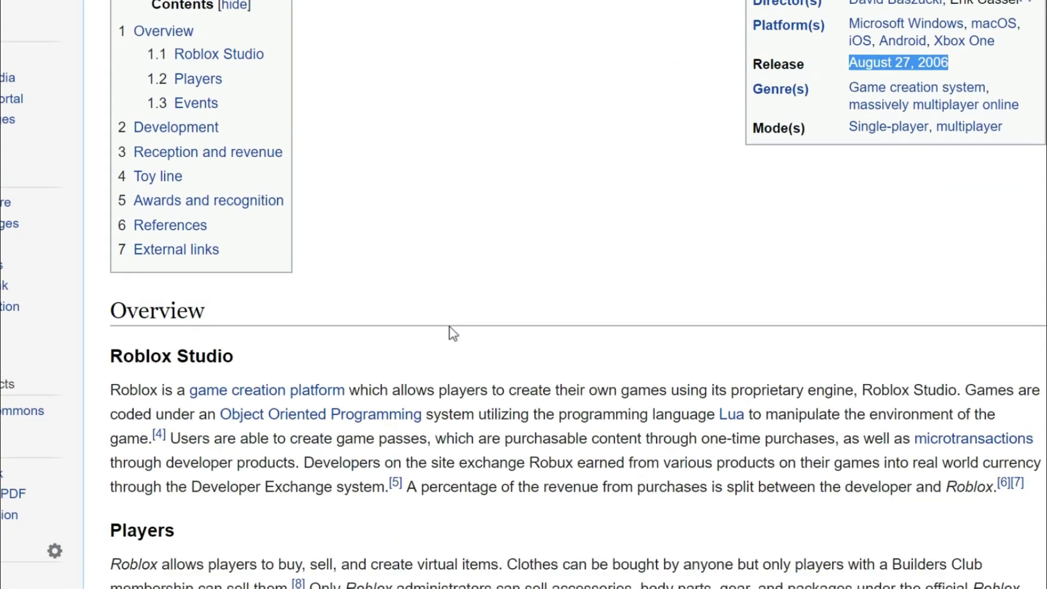
{"action": "scroll", "coordinate": [449, 326], "scroll_direction": "down", "scroll_amount": 1}
{"action": "scroll", "coordinate": [449, 326], "scroll_direction": "up", "scroll_amount": 3}
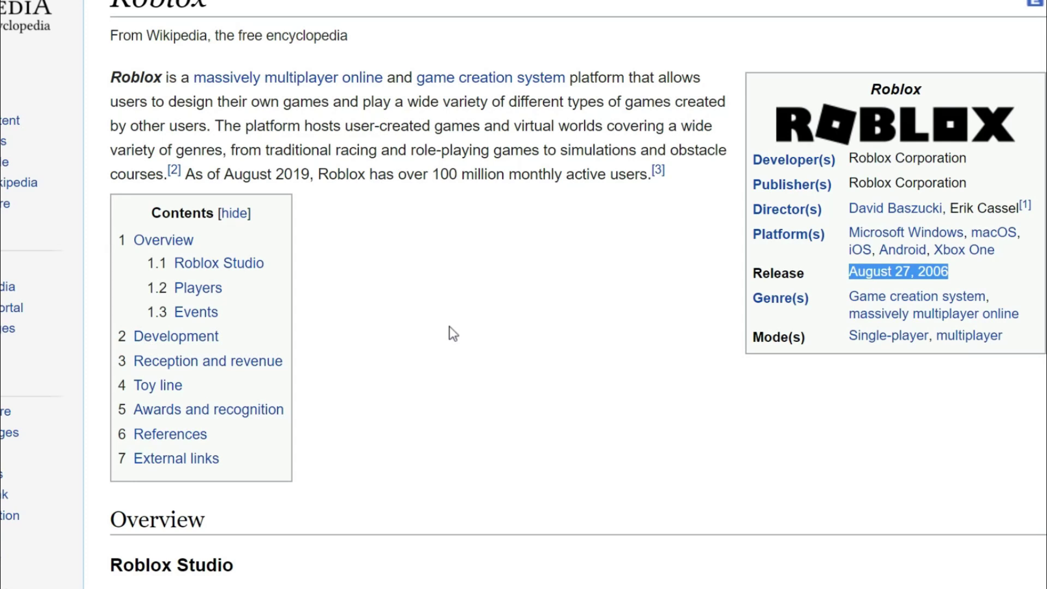
{"action": "scroll", "coordinate": [449, 326], "scroll_direction": "up", "scroll_amount": 2}
{"action": "scroll", "coordinate": [450, 327], "scroll_direction": "up", "scroll_amount": 1}
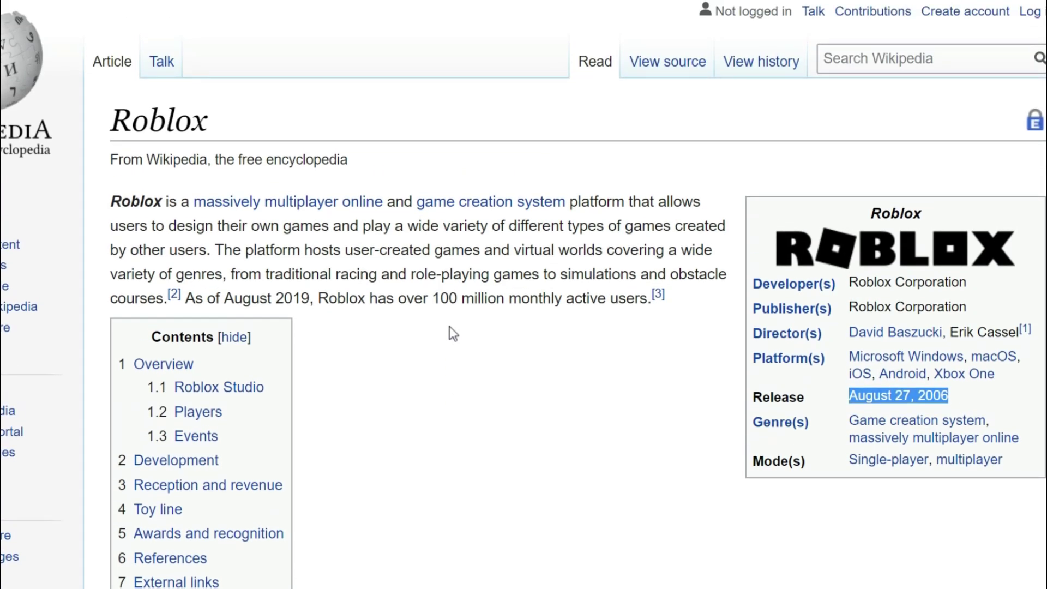
{"action": "scroll", "coordinate": [450, 326], "scroll_direction": "down", "scroll_amount": 2}
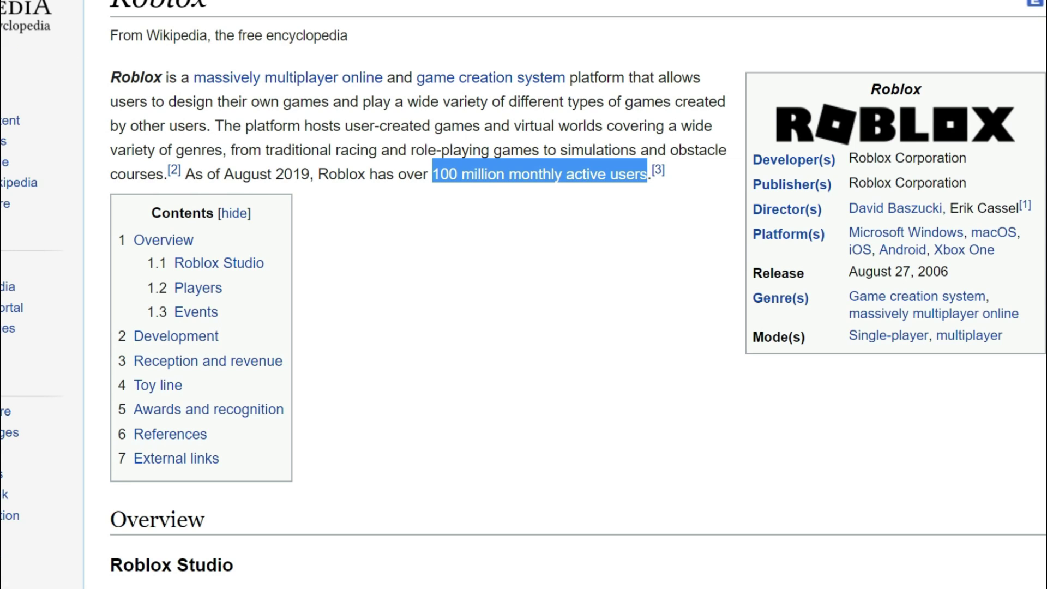
- Clear the highlight on the '100 million monthly active users' text
{"action": "left_click", "coordinate": [581, 257]}
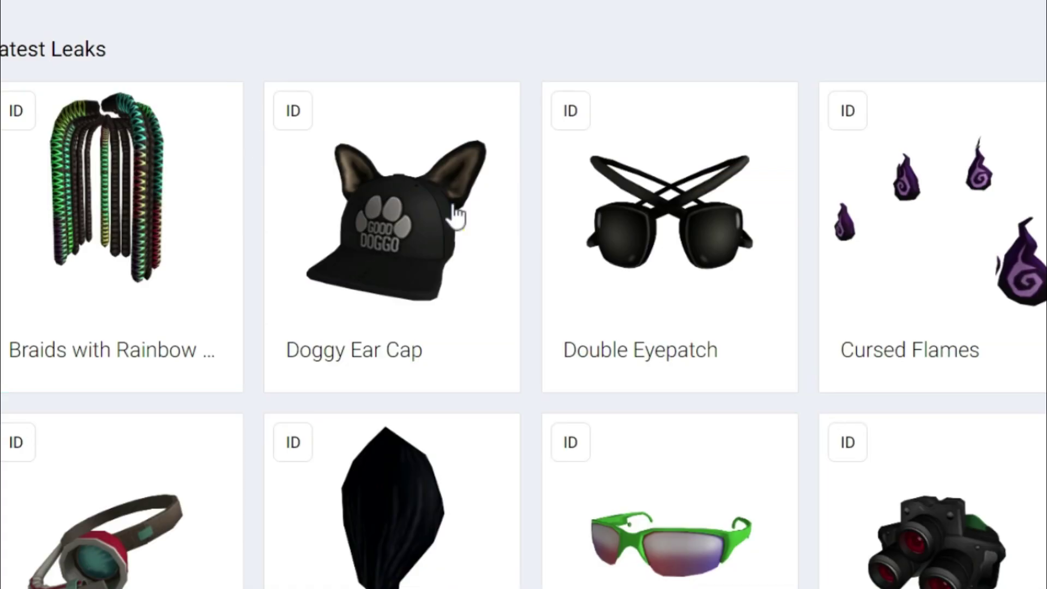
{"action": "scroll", "coordinate": [452, 207], "scroll_direction": "down", "scroll_amount": 3}
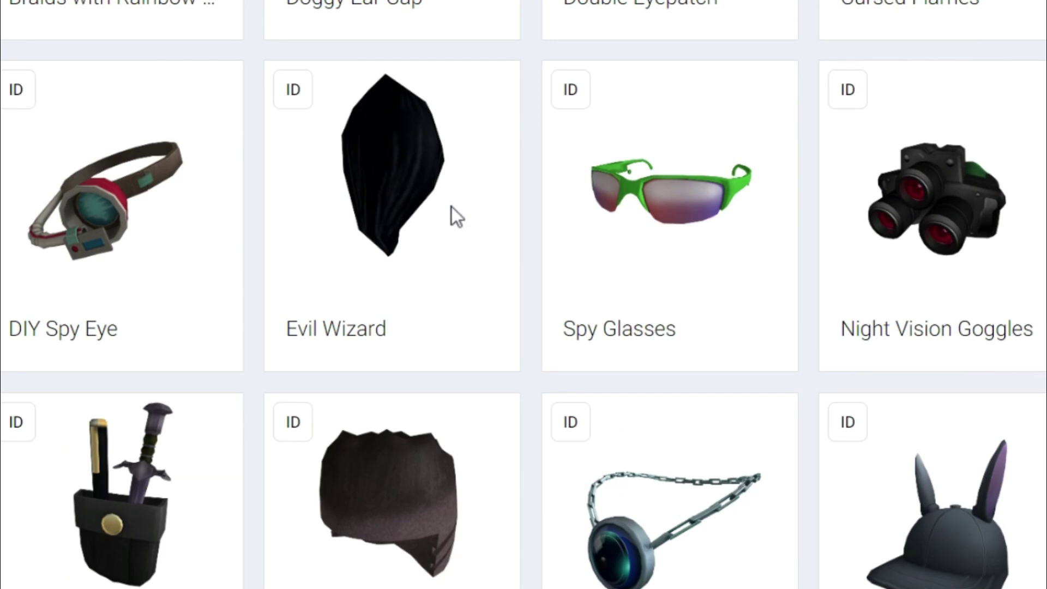
{"action": "scroll", "coordinate": [452, 207], "scroll_direction": "down", "scroll_amount": 3}
{"action": "scroll", "coordinate": [452, 207], "scroll_direction": "down", "scroll_amount": 3}
{"action": "scroll", "coordinate": [452, 207], "scroll_direction": "down", "scroll_amount": 1}
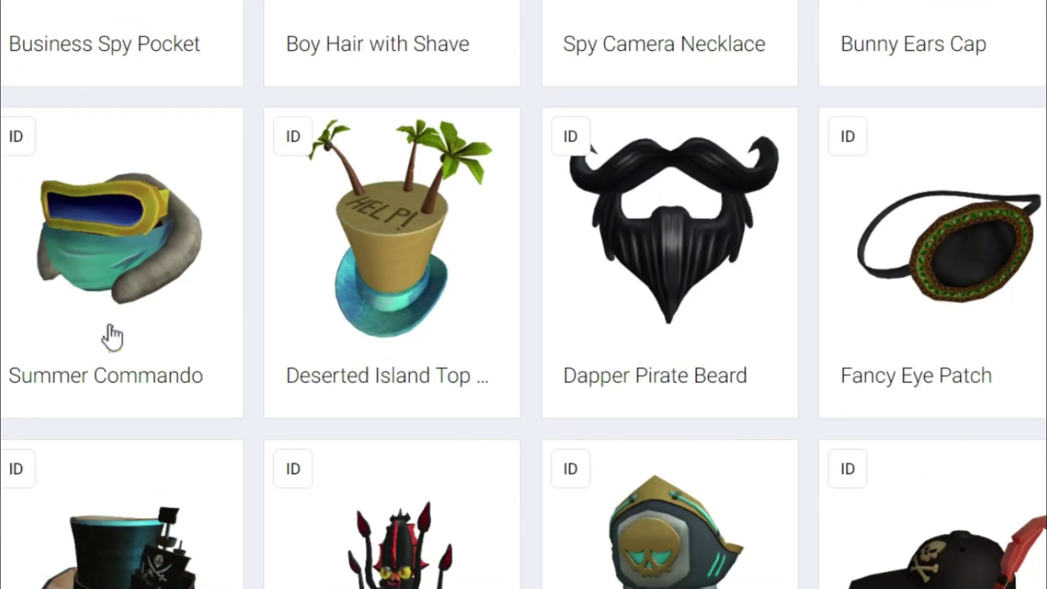
- Bring up the link options for the Summer Commando hat tile
{"action": "right_click", "coordinate": [117, 261]}
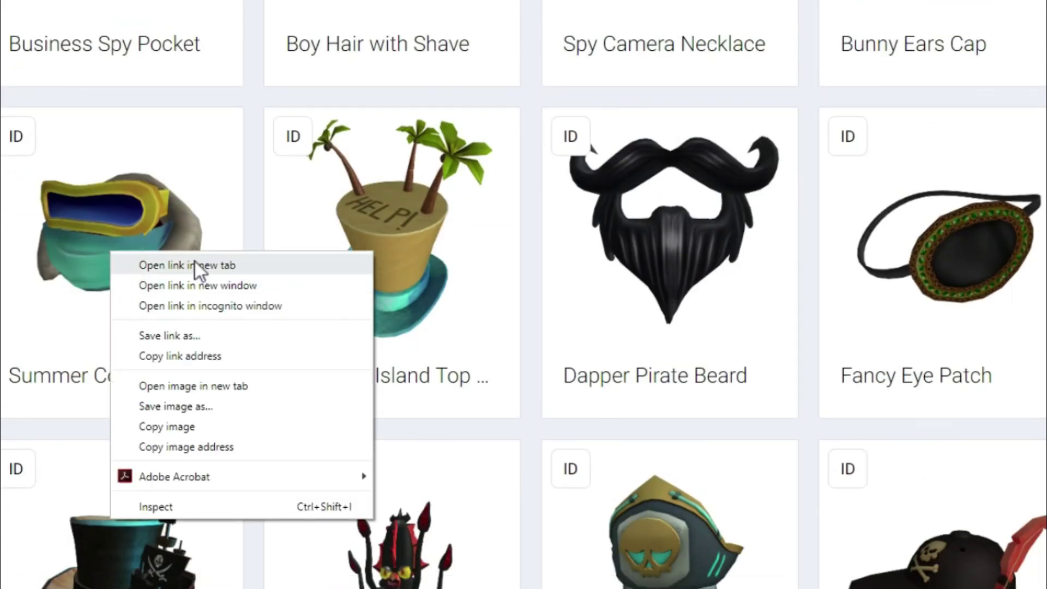